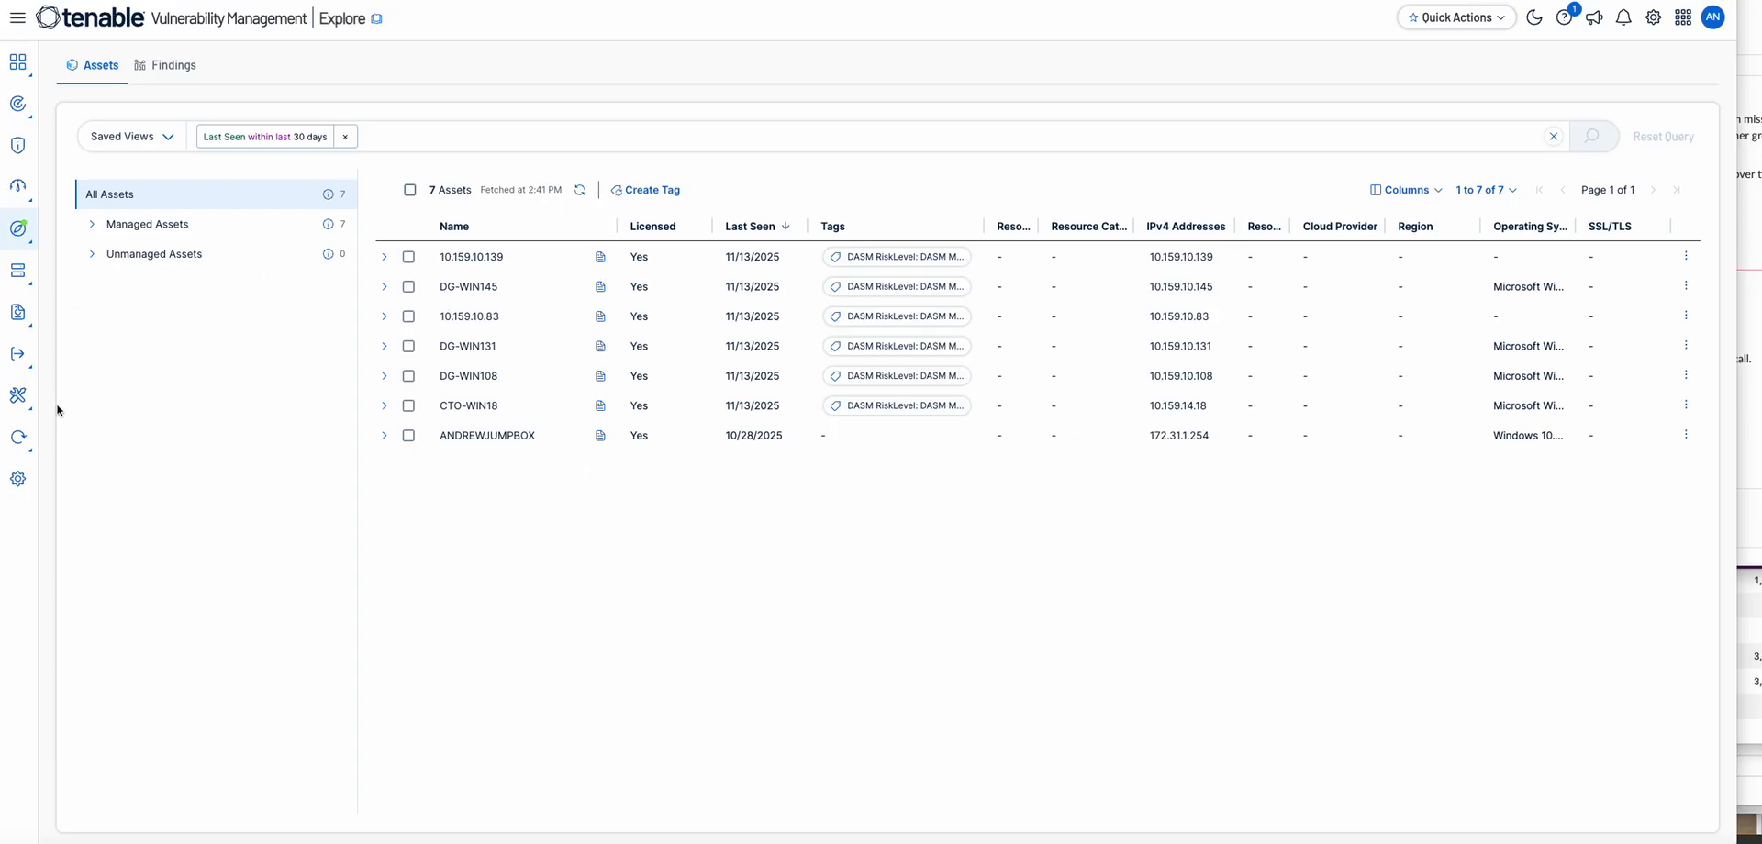
Open the DASM RiskLevel tag category in the tagging settings to examine its values and asset assignments
left_click(19, 484)
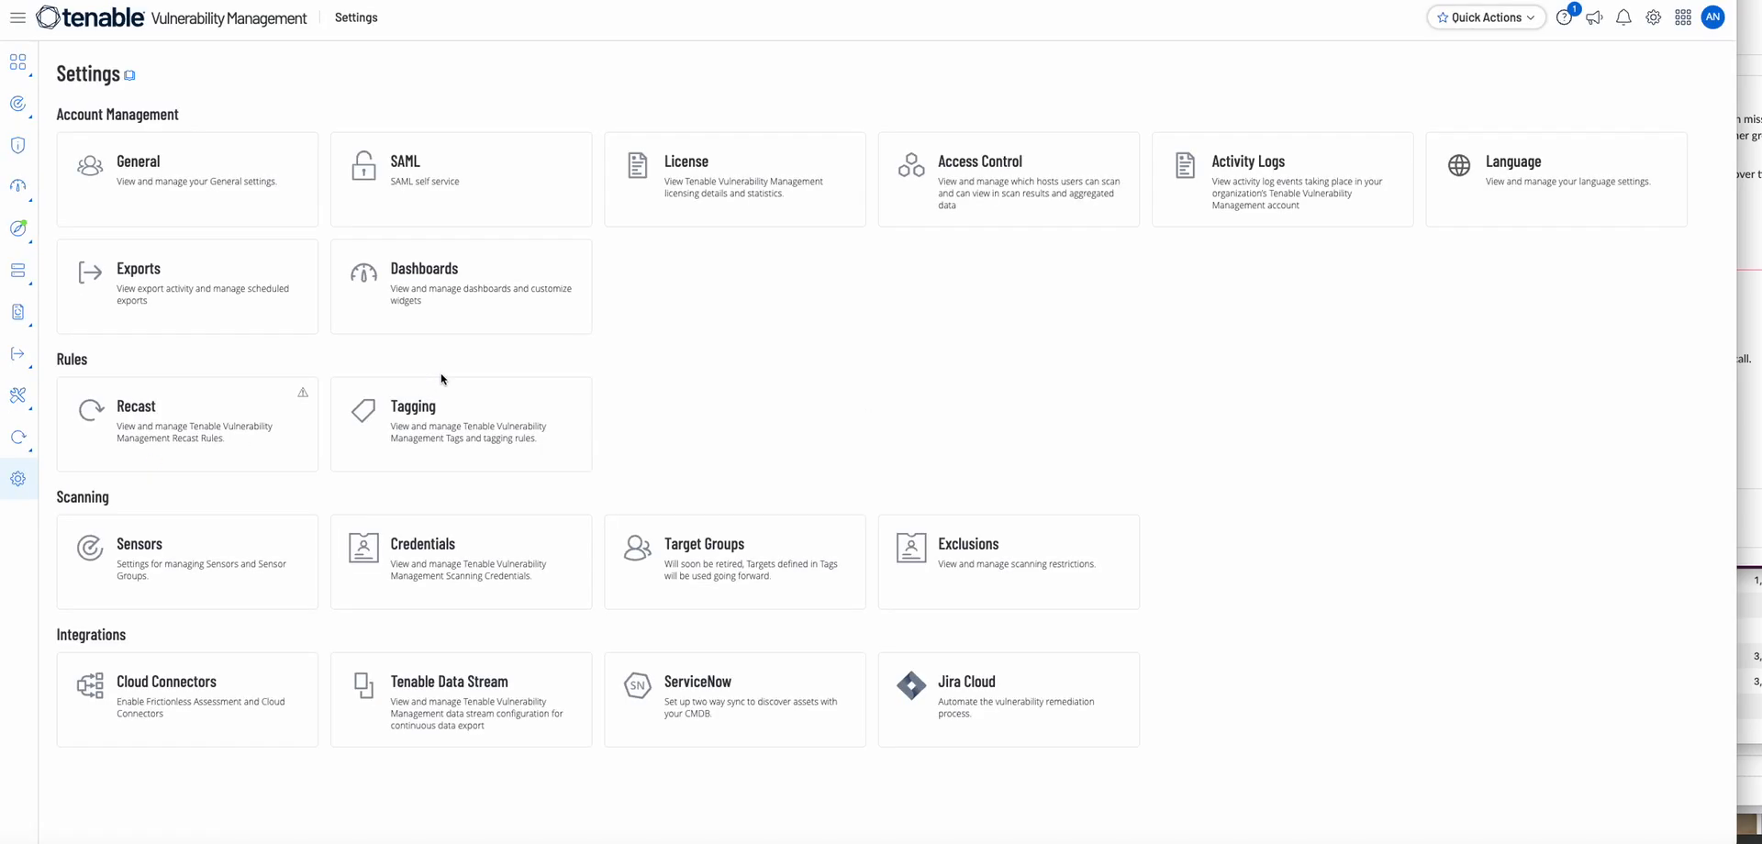
left_click(447, 405)
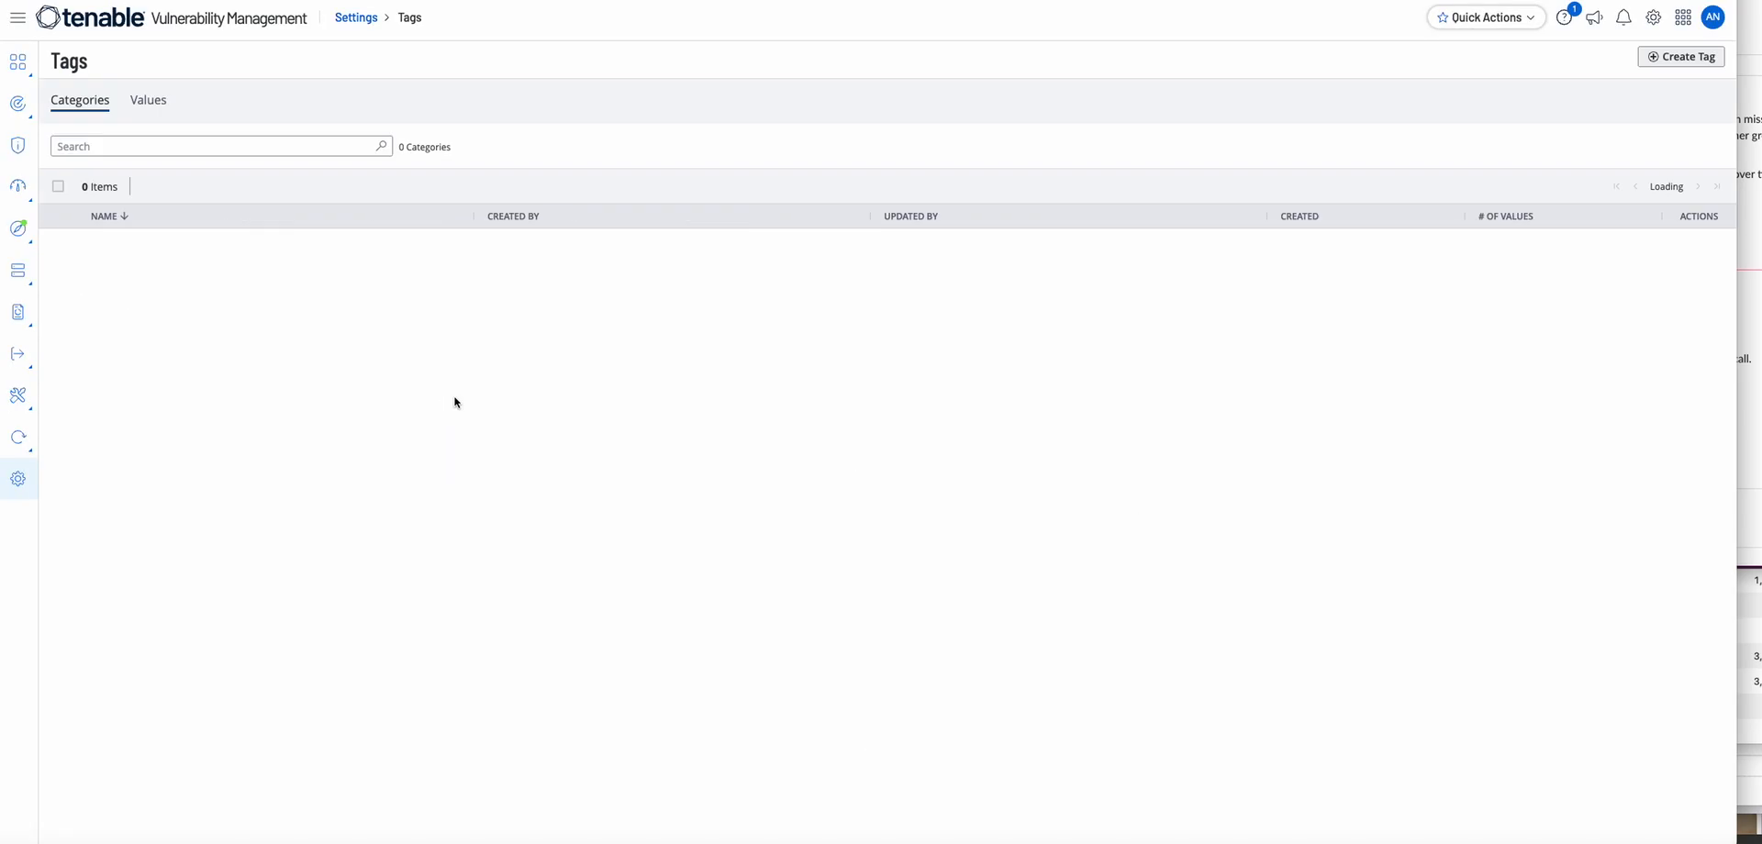
left_click(330, 237)
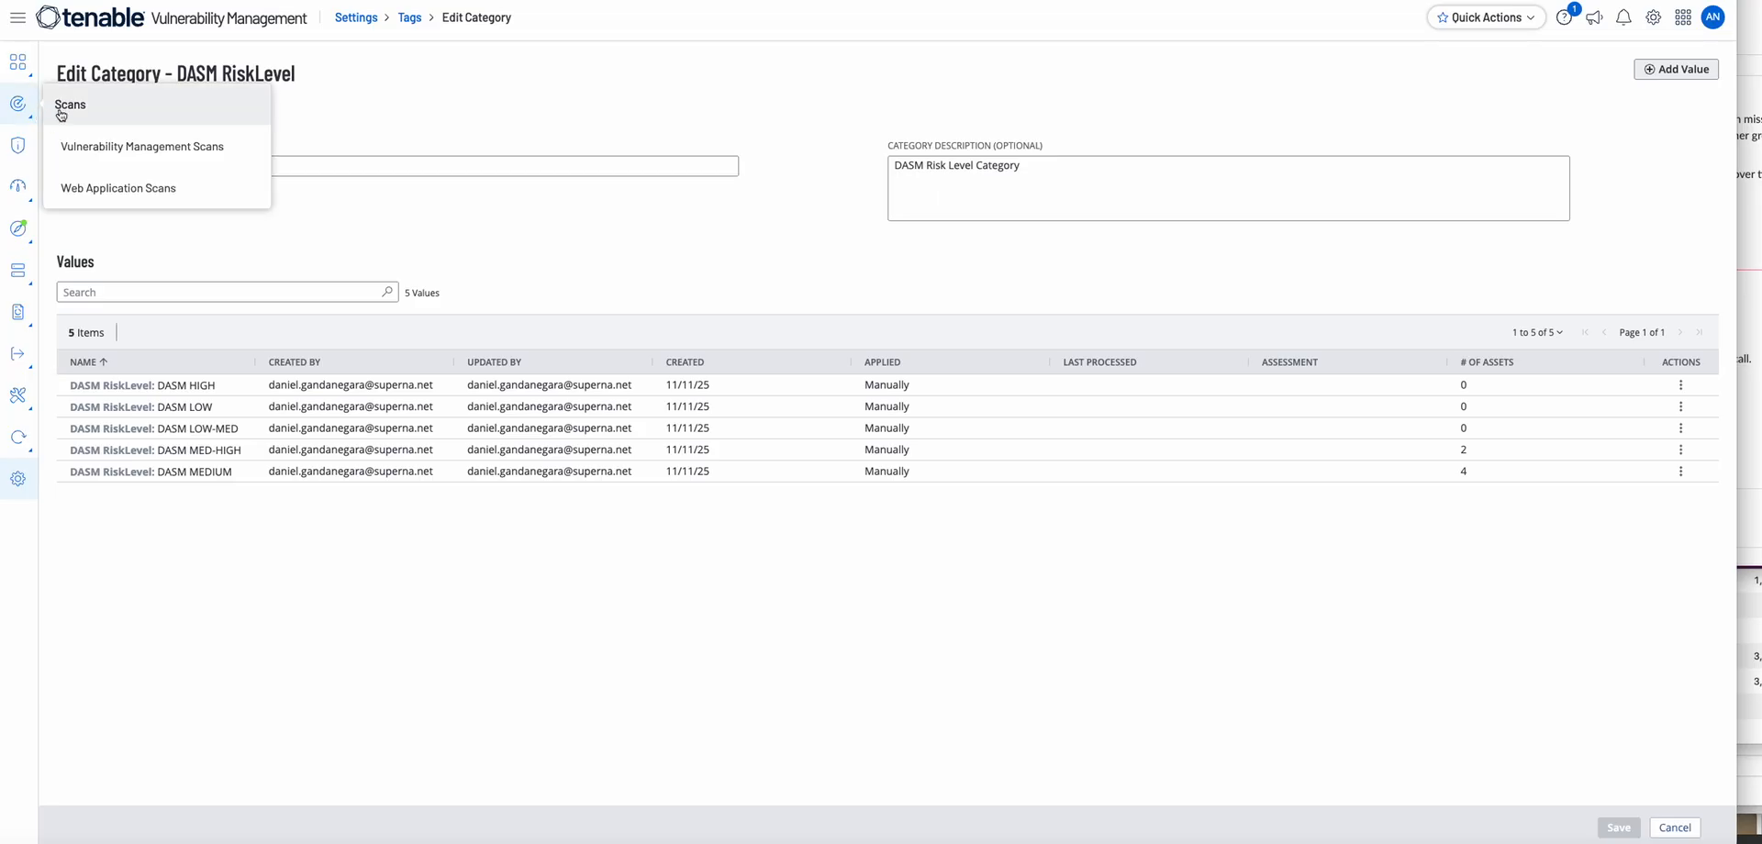
Start a new Basic Network Scan and name it "High Risk Data Asssets"
left_click(80, 112)
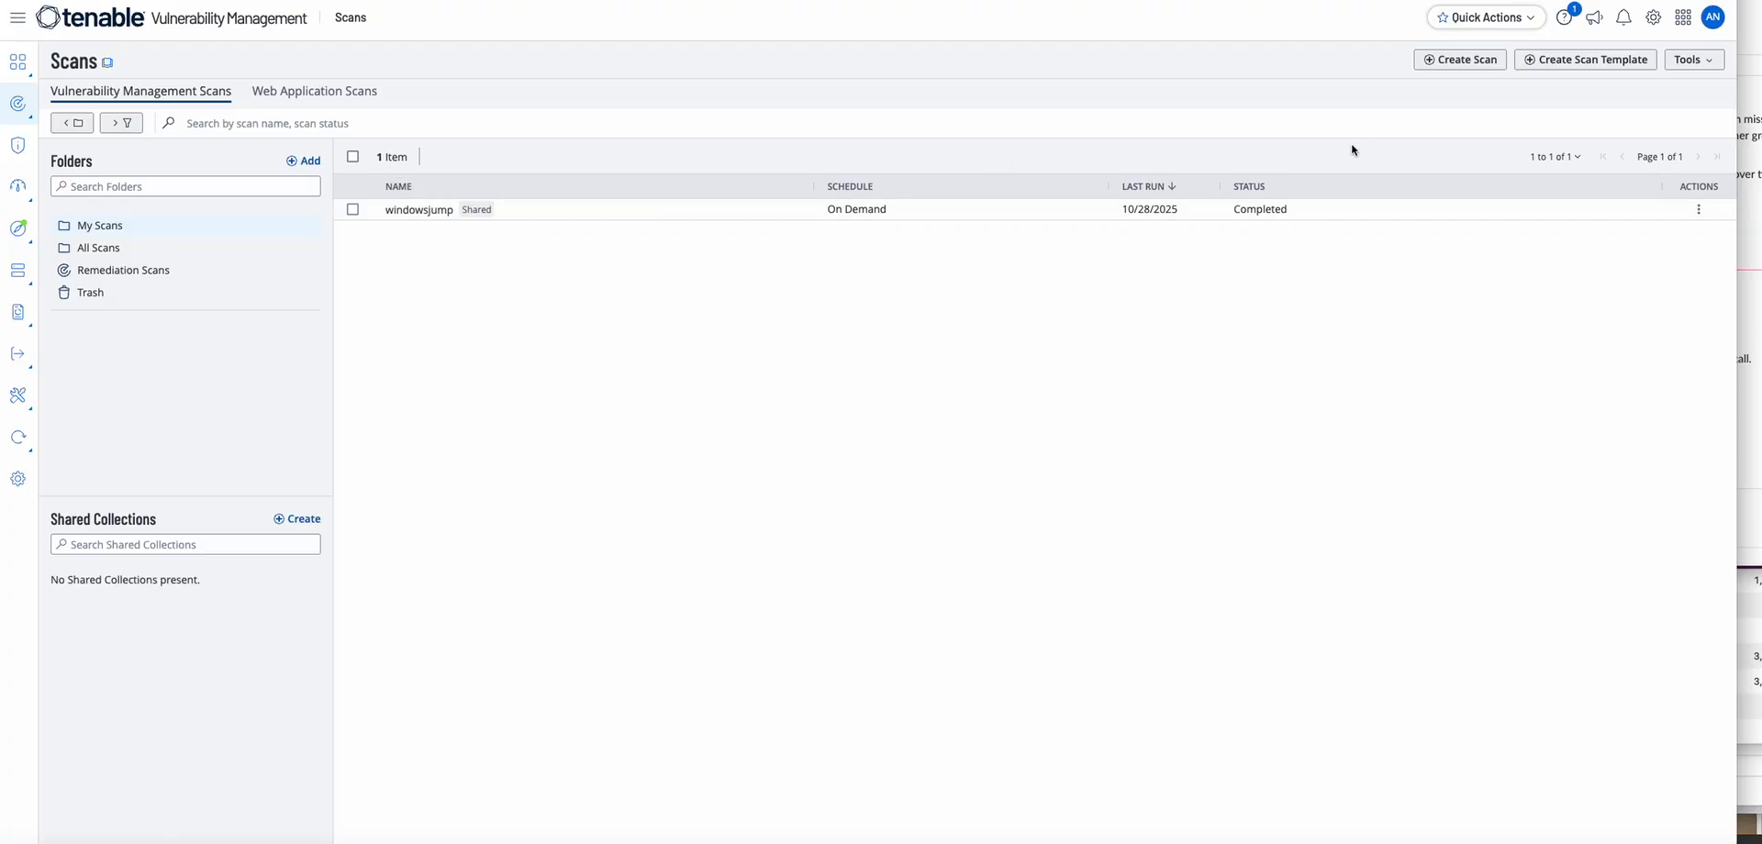
left_click(1443, 62)
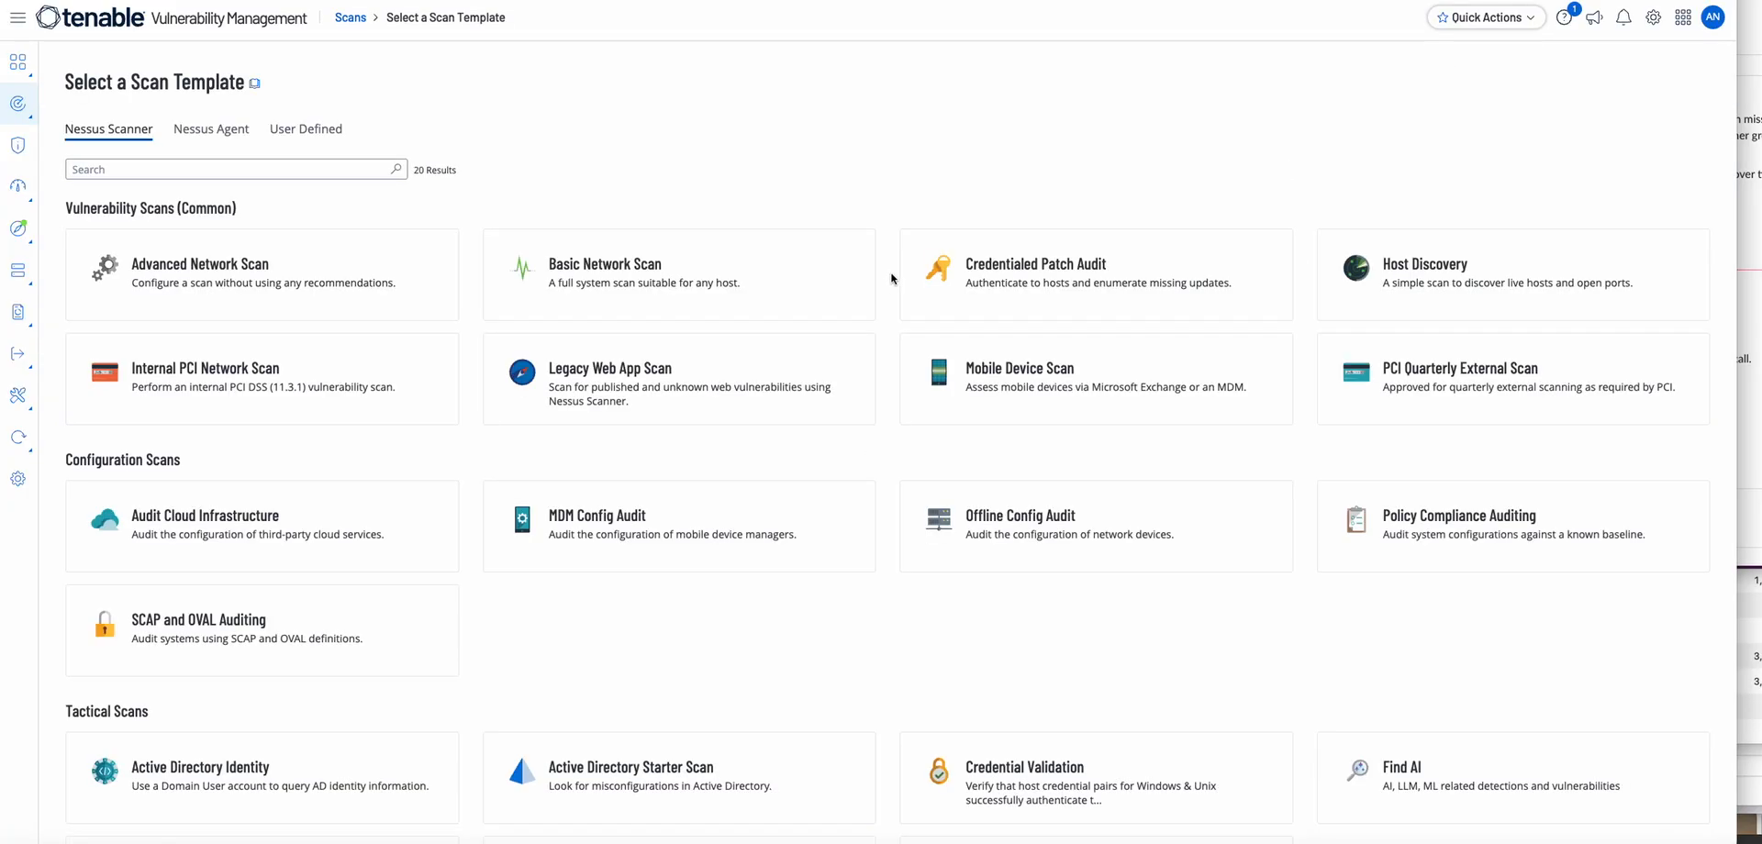
left_click(630, 285)
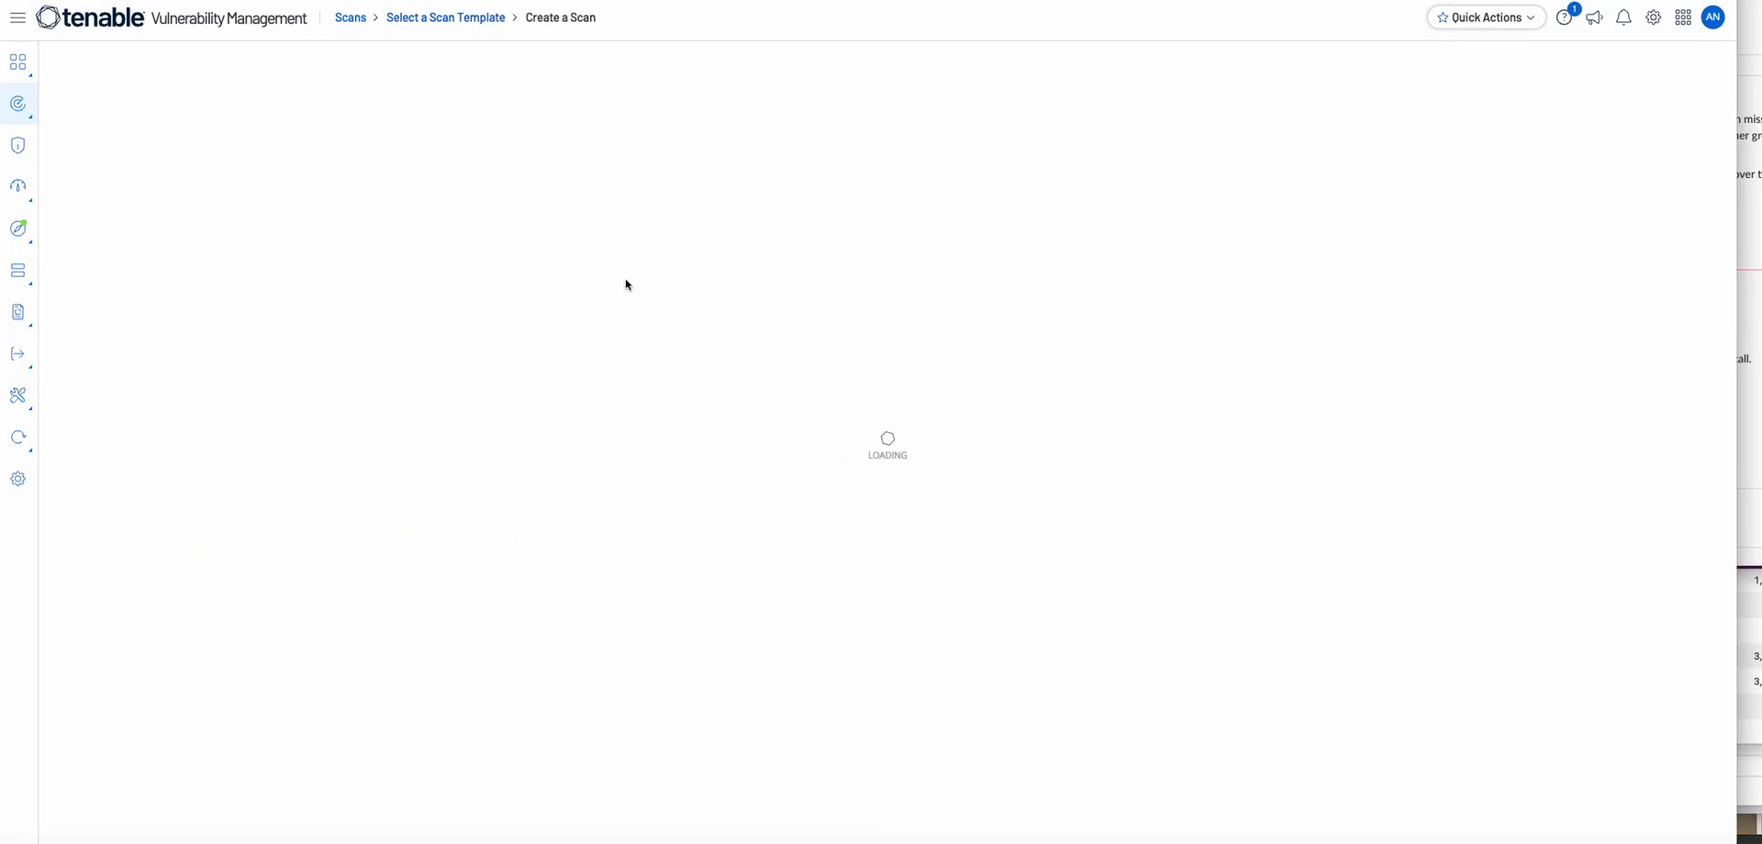
left_click(518, 250)
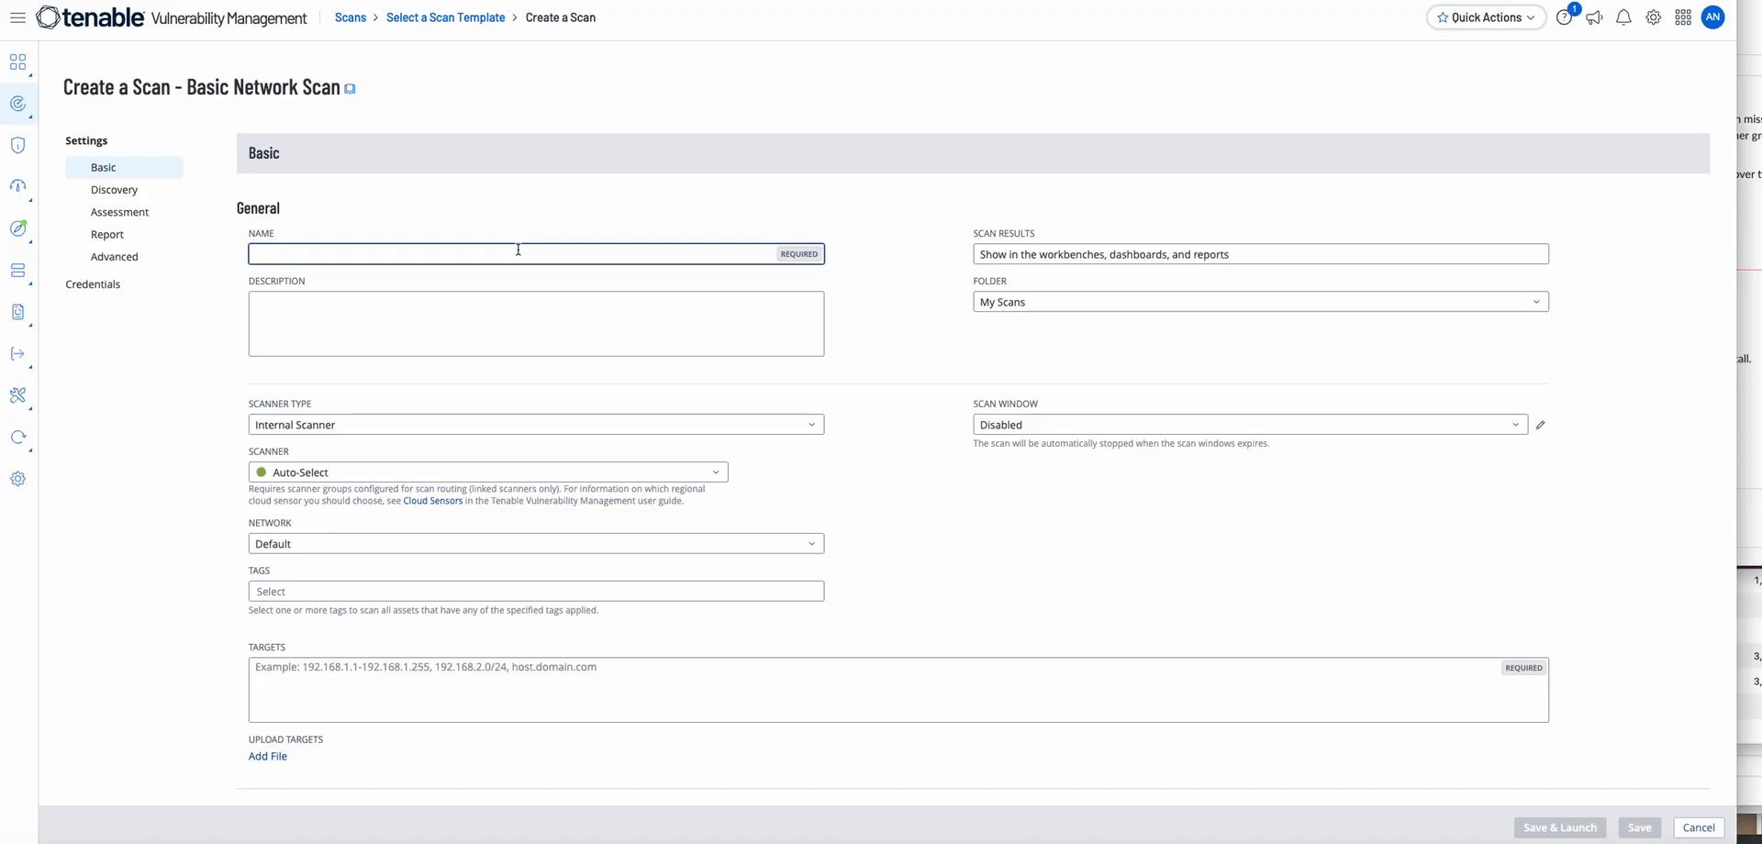
type("High Risk Data Asssets")
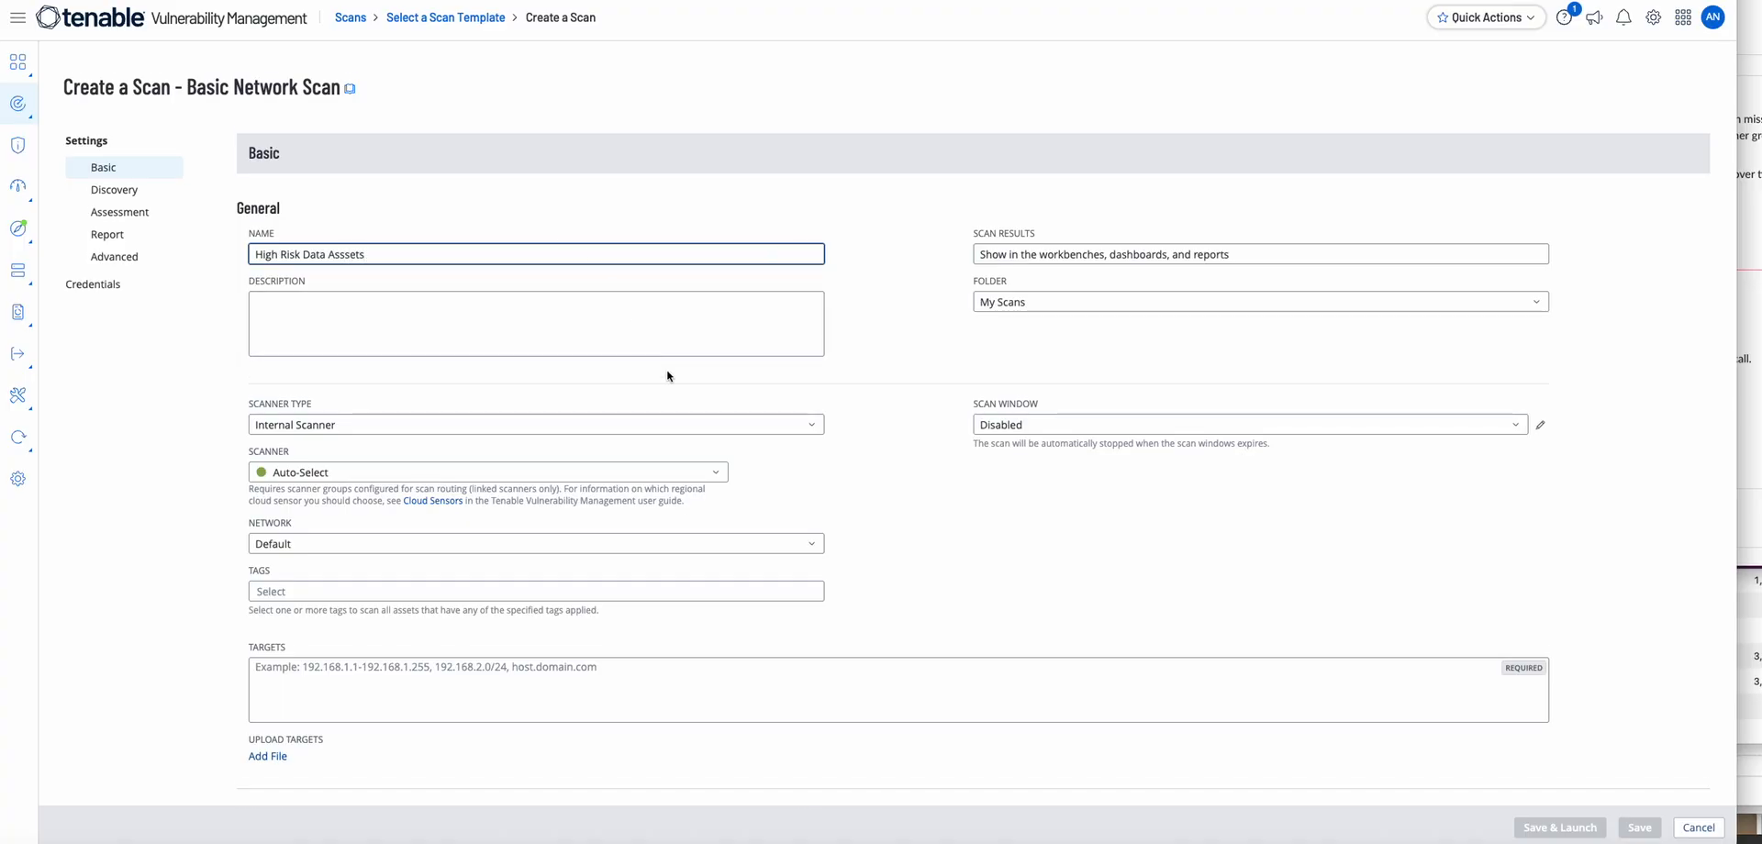
Target the scan at assets tagged DASM RiskLevel: DASM HIGH
scroll(667, 377, "down", 3)
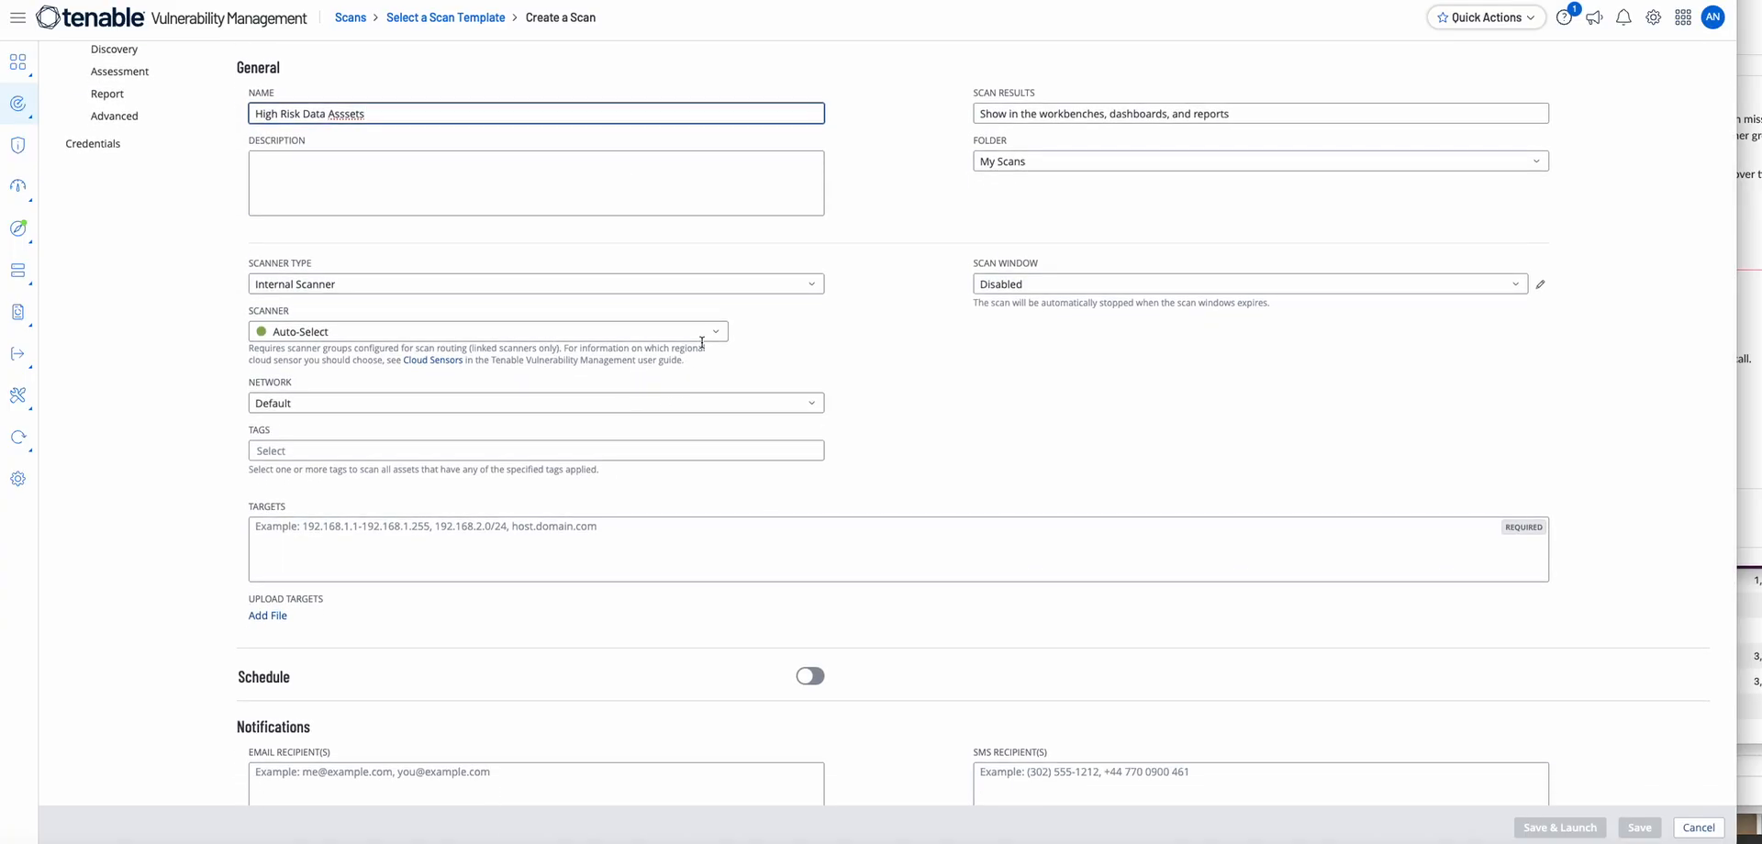
scroll(722, 446, "down", 1)
left_click(472, 397)
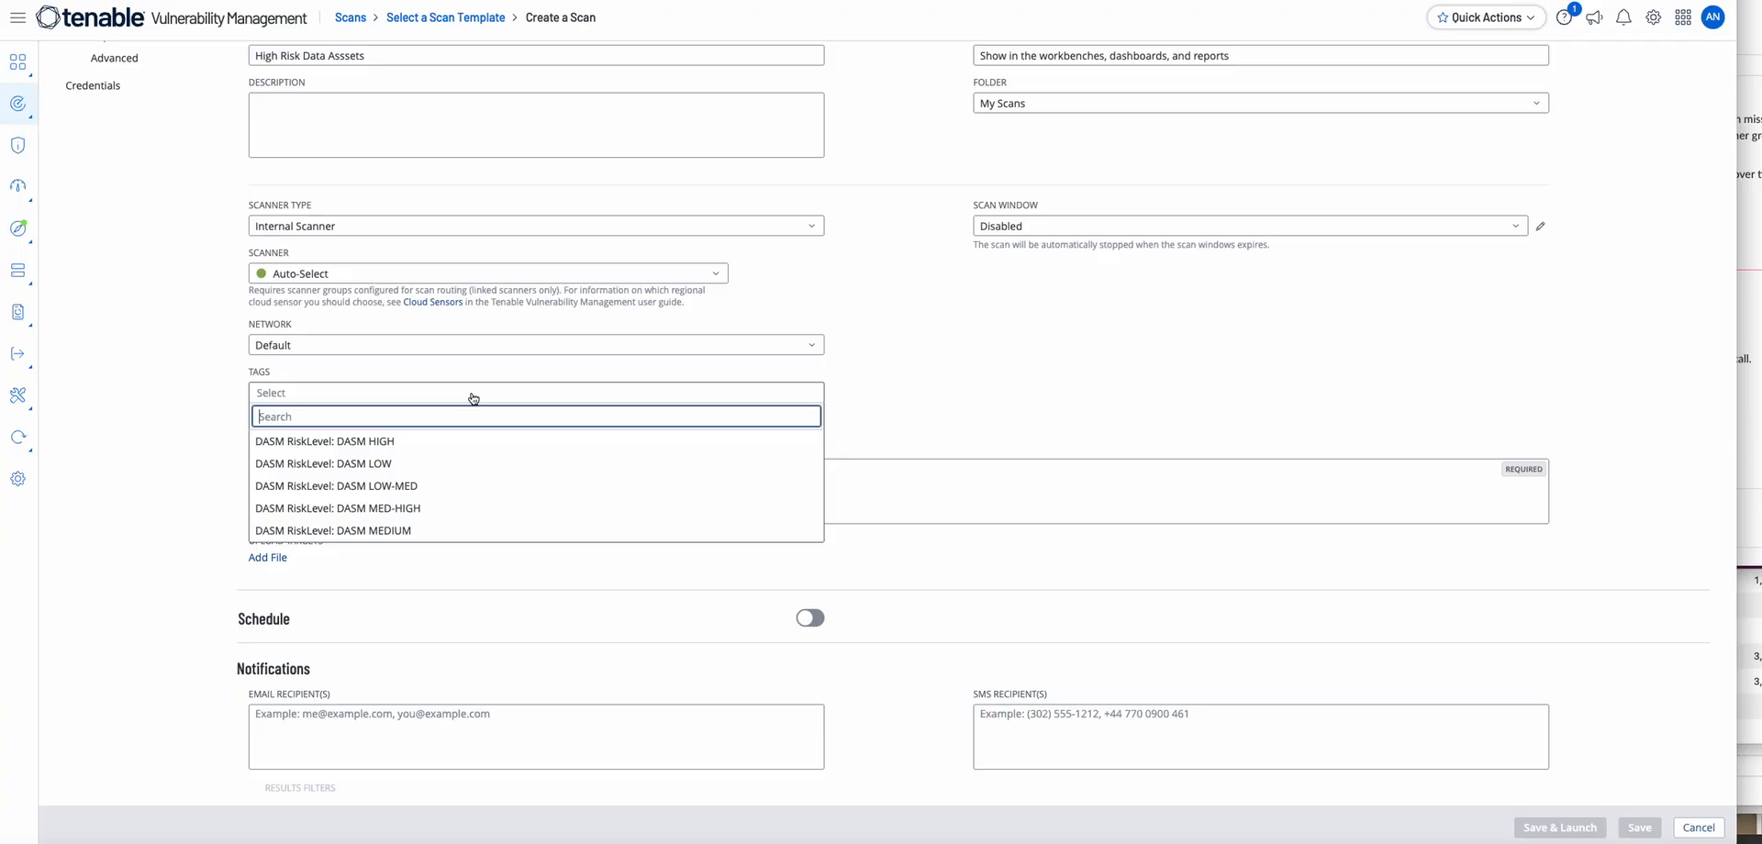
left_click(388, 443)
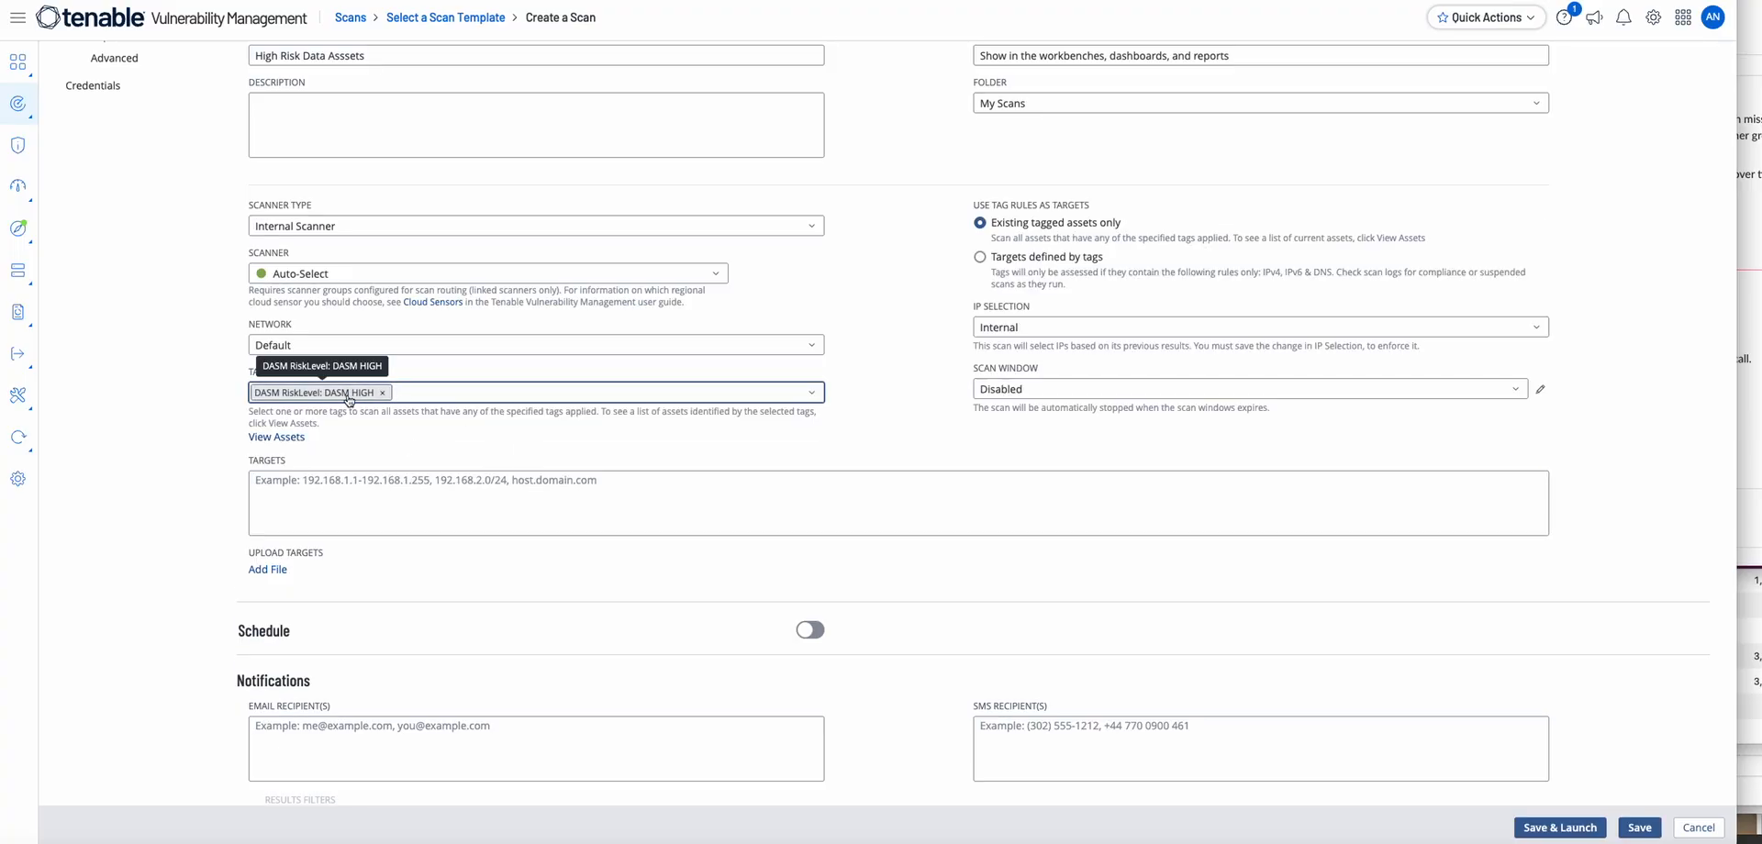
Enable the scan's schedule with a Daily frequency, repeating every day
scroll(935, 395, "down", 4)
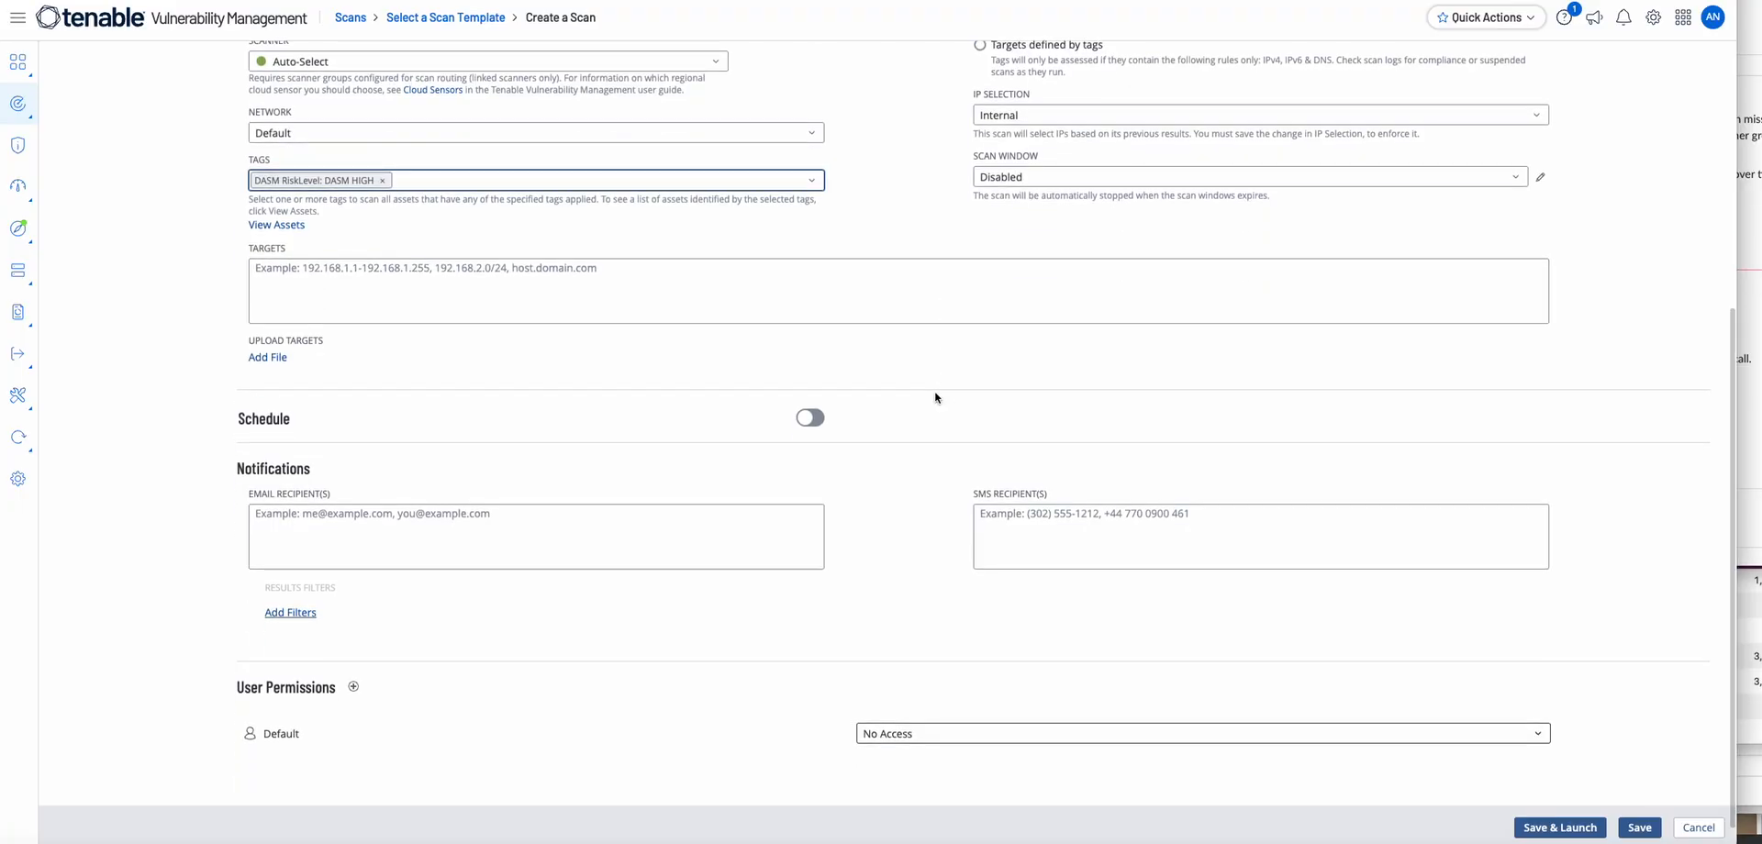
scroll(935, 398, "down", 1)
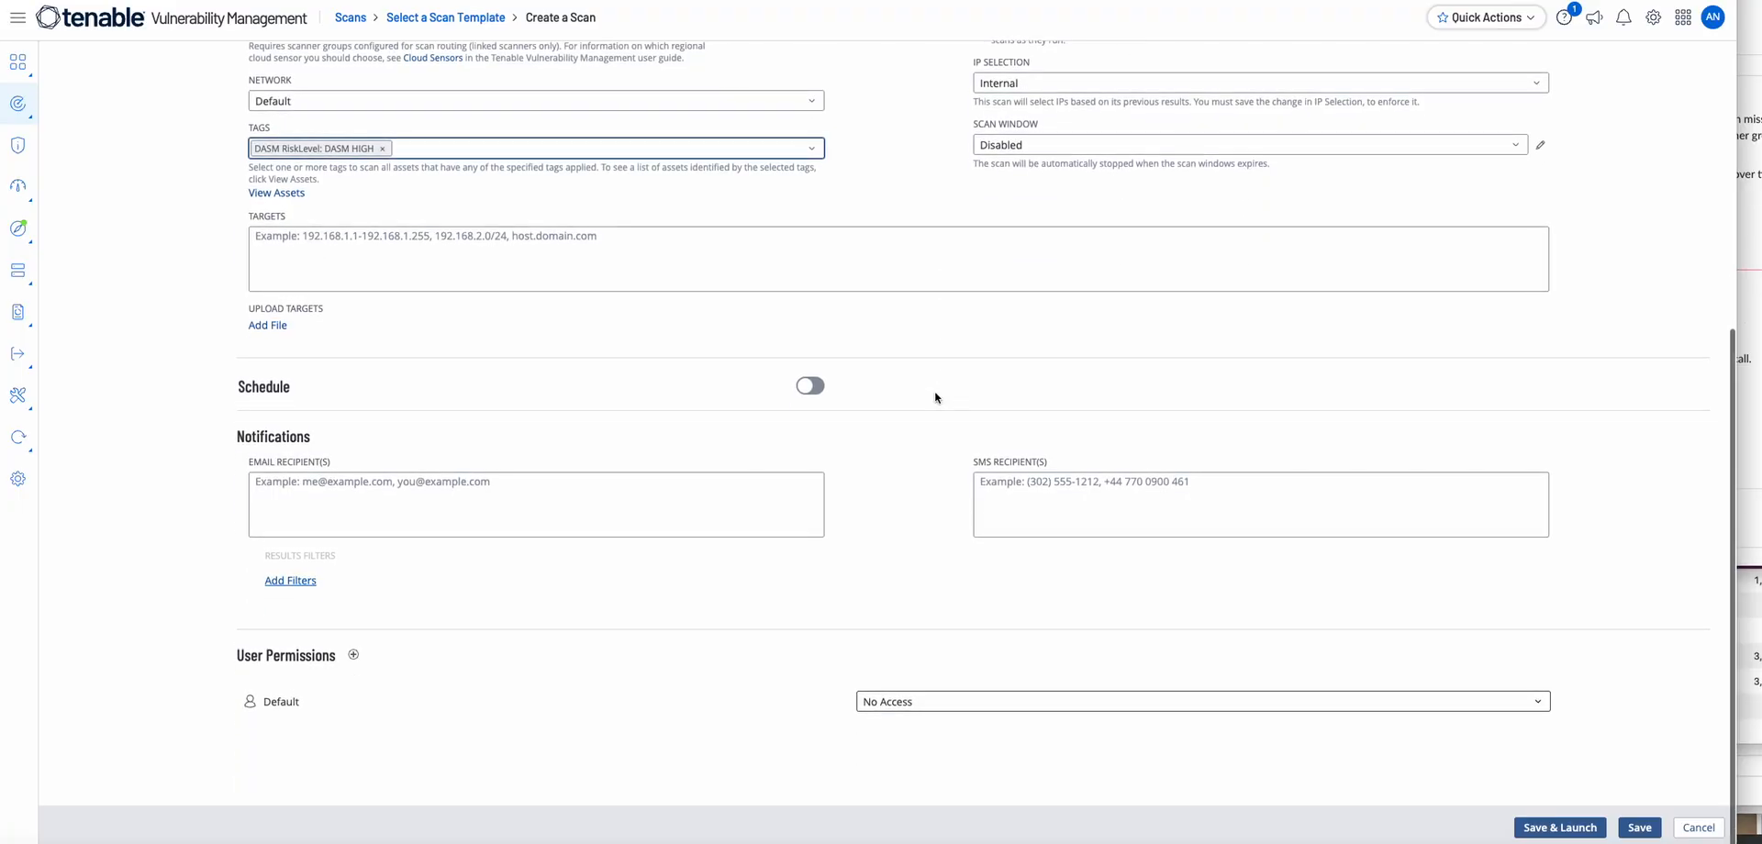
left_click(804, 386)
scroll(541, 462, "down", 2)
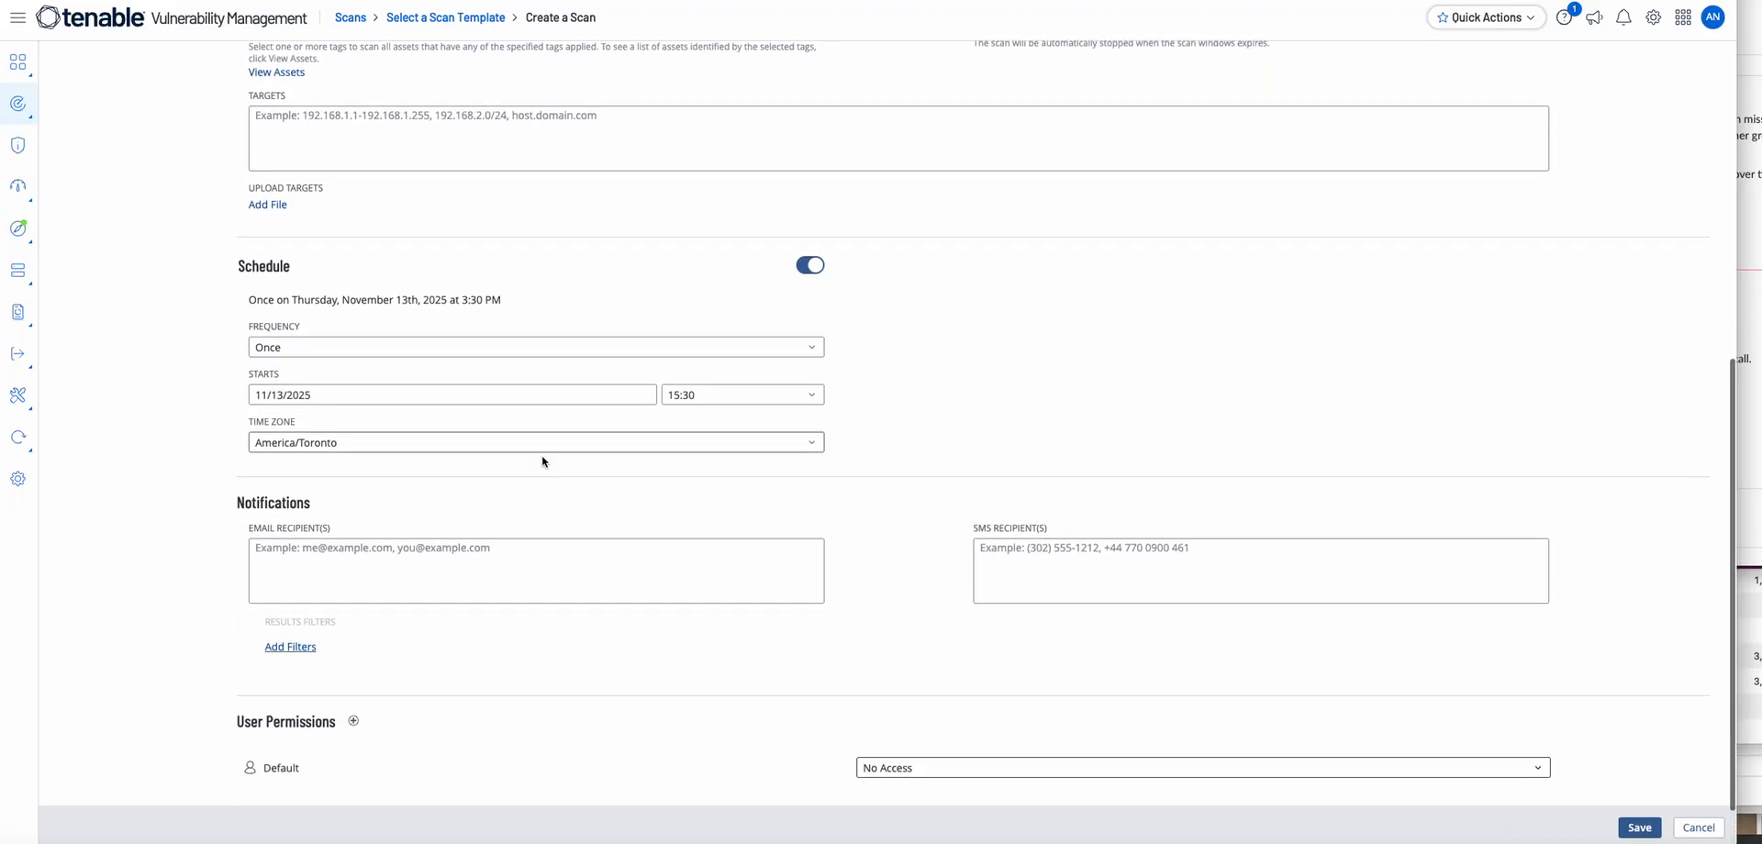
left_click(608, 351)
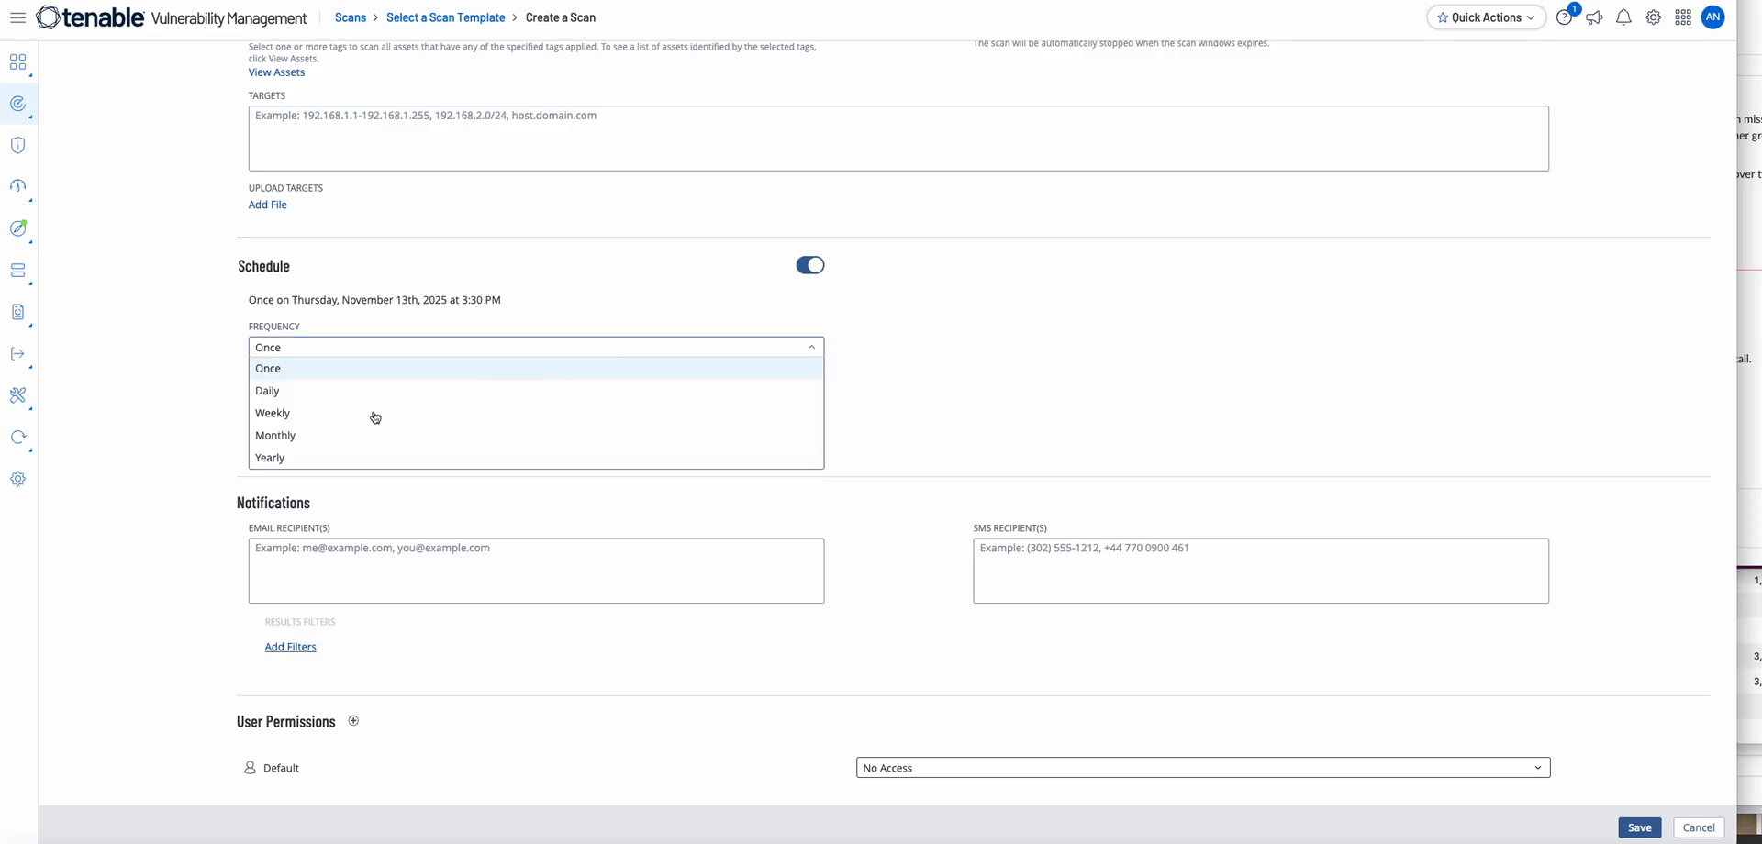
left_click(275, 393)
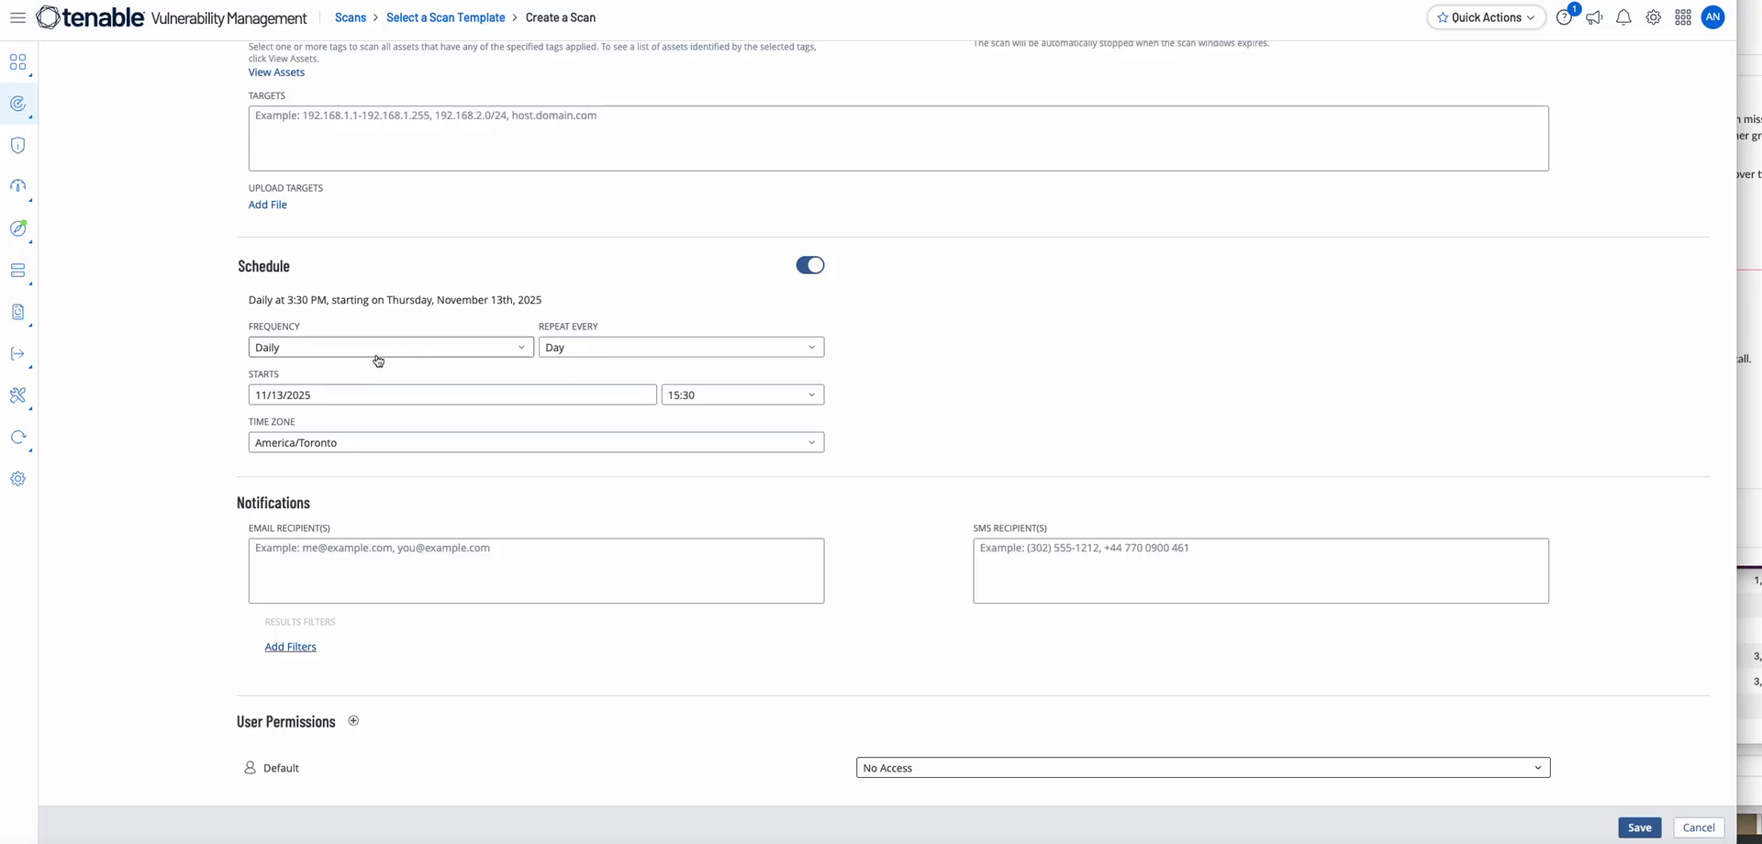
left_click(503, 354)
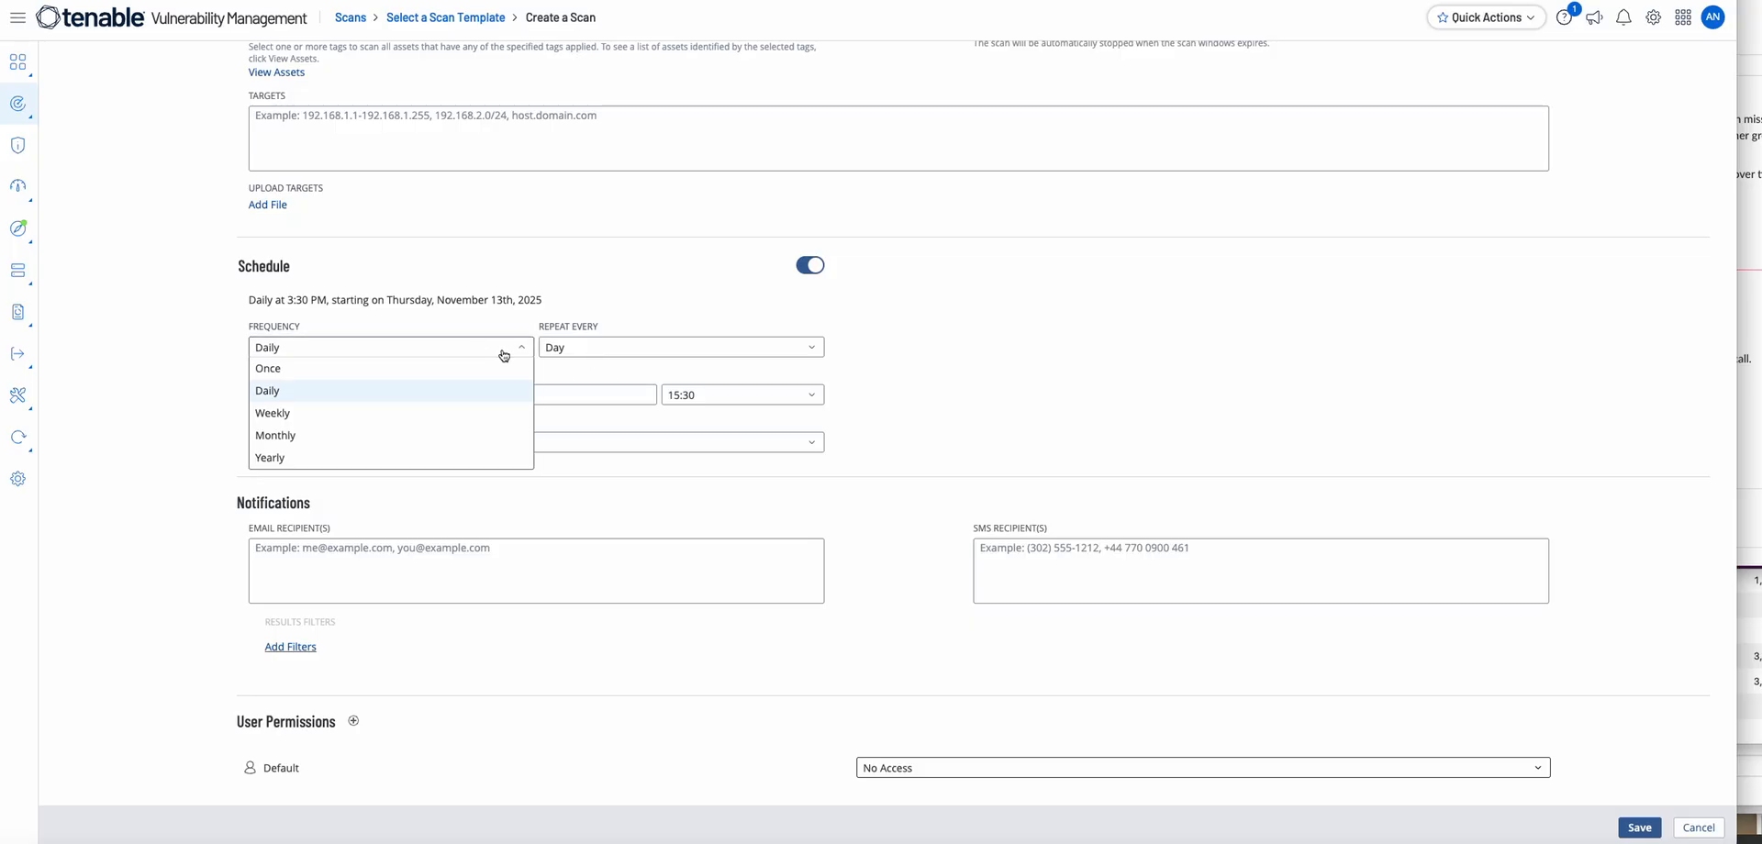
left_click(610, 347)
left_click(625, 347)
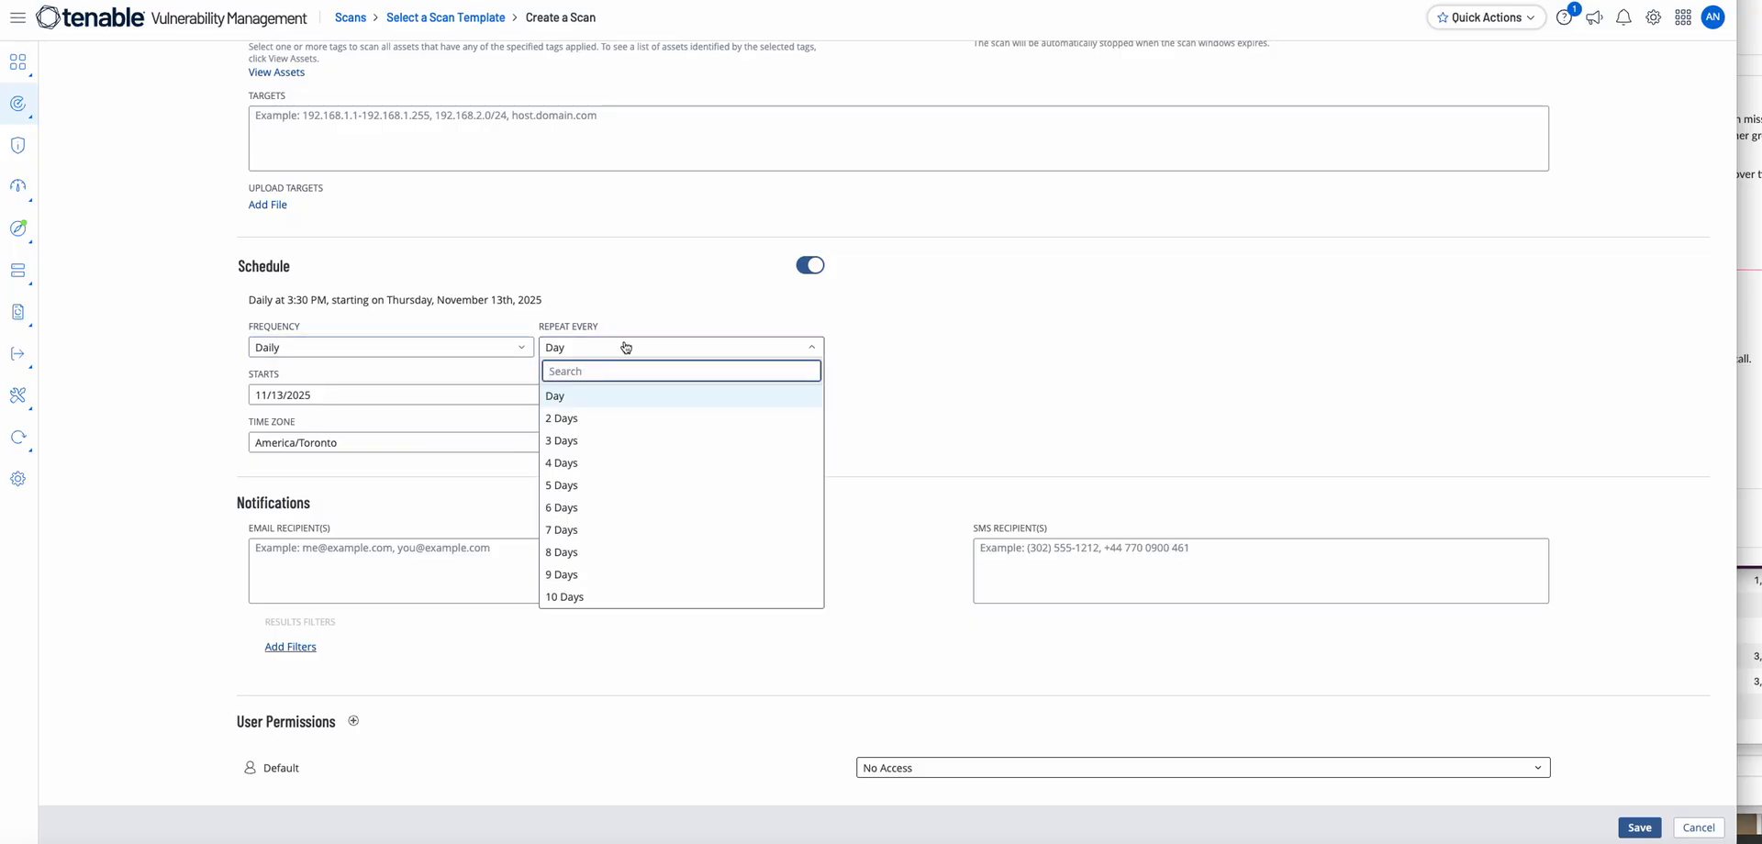
left_click(625, 347)
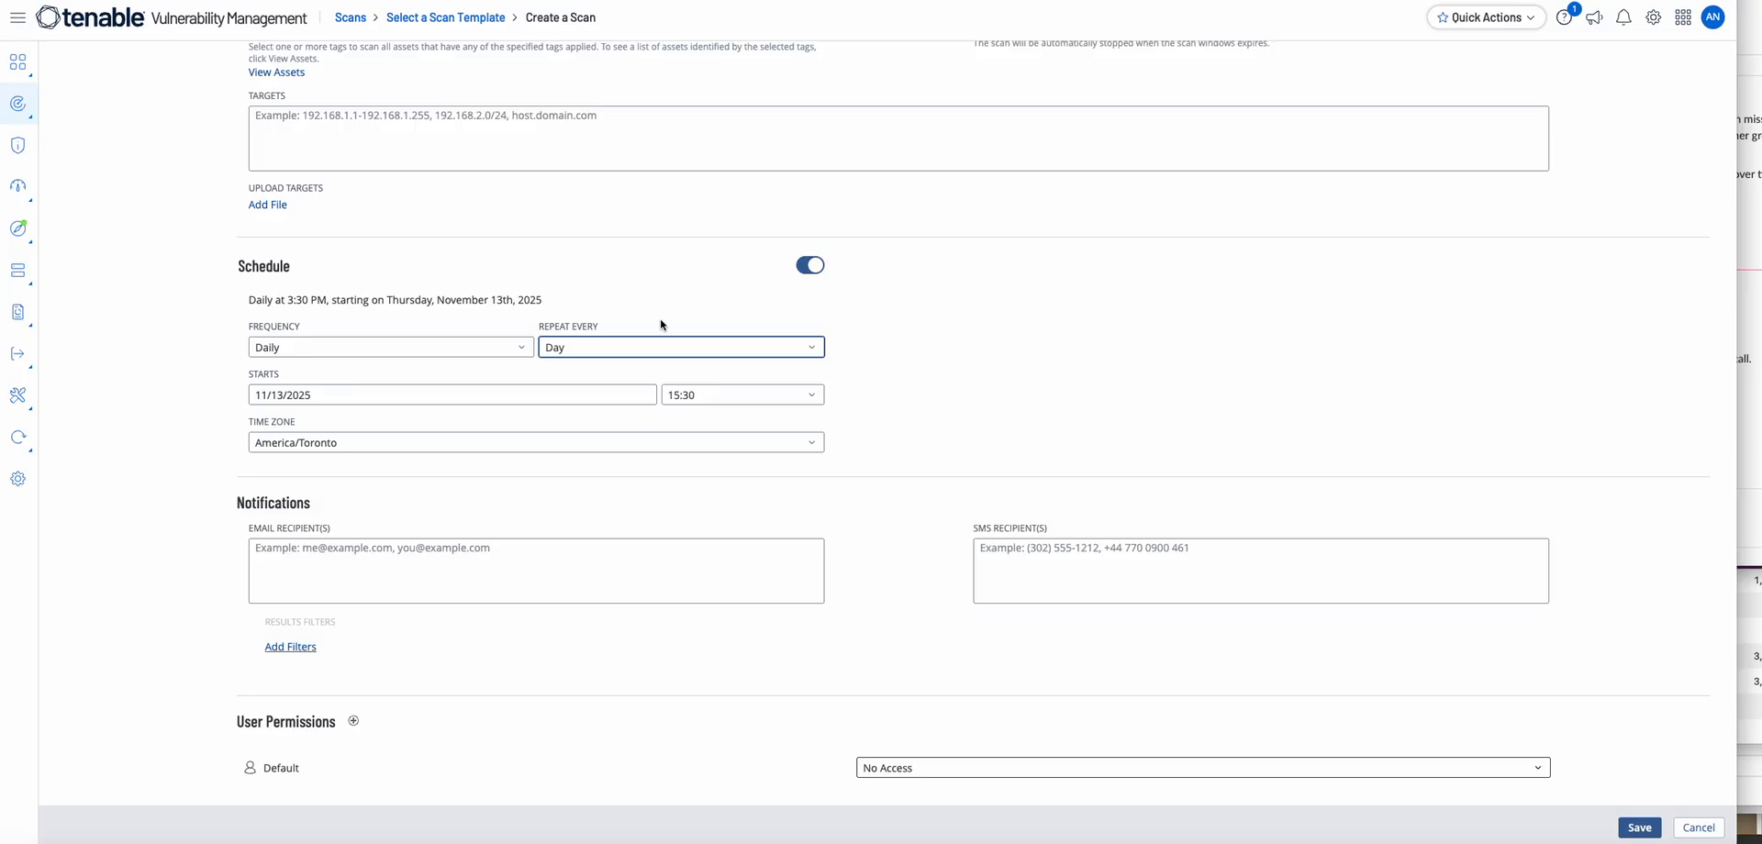
Add the DASM RiskLevel: DASM MED-HIGH tag to the scan's targets, then discard the unsaved scan
scroll(661, 323, "up", 6)
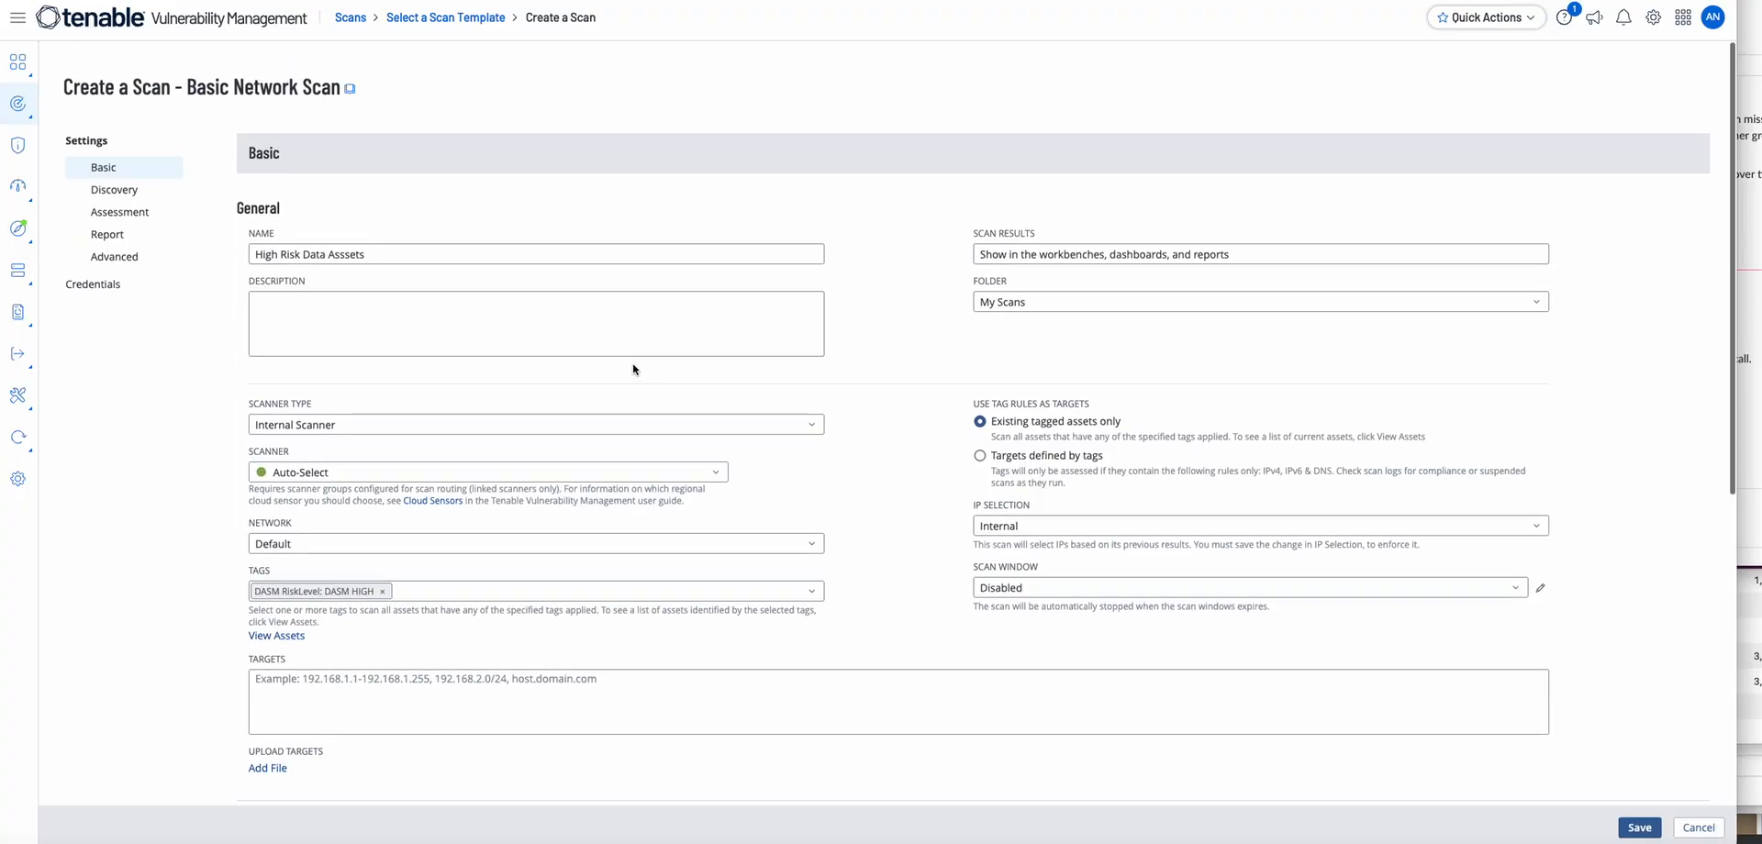
scroll(633, 369, "down", 2)
left_click(442, 407)
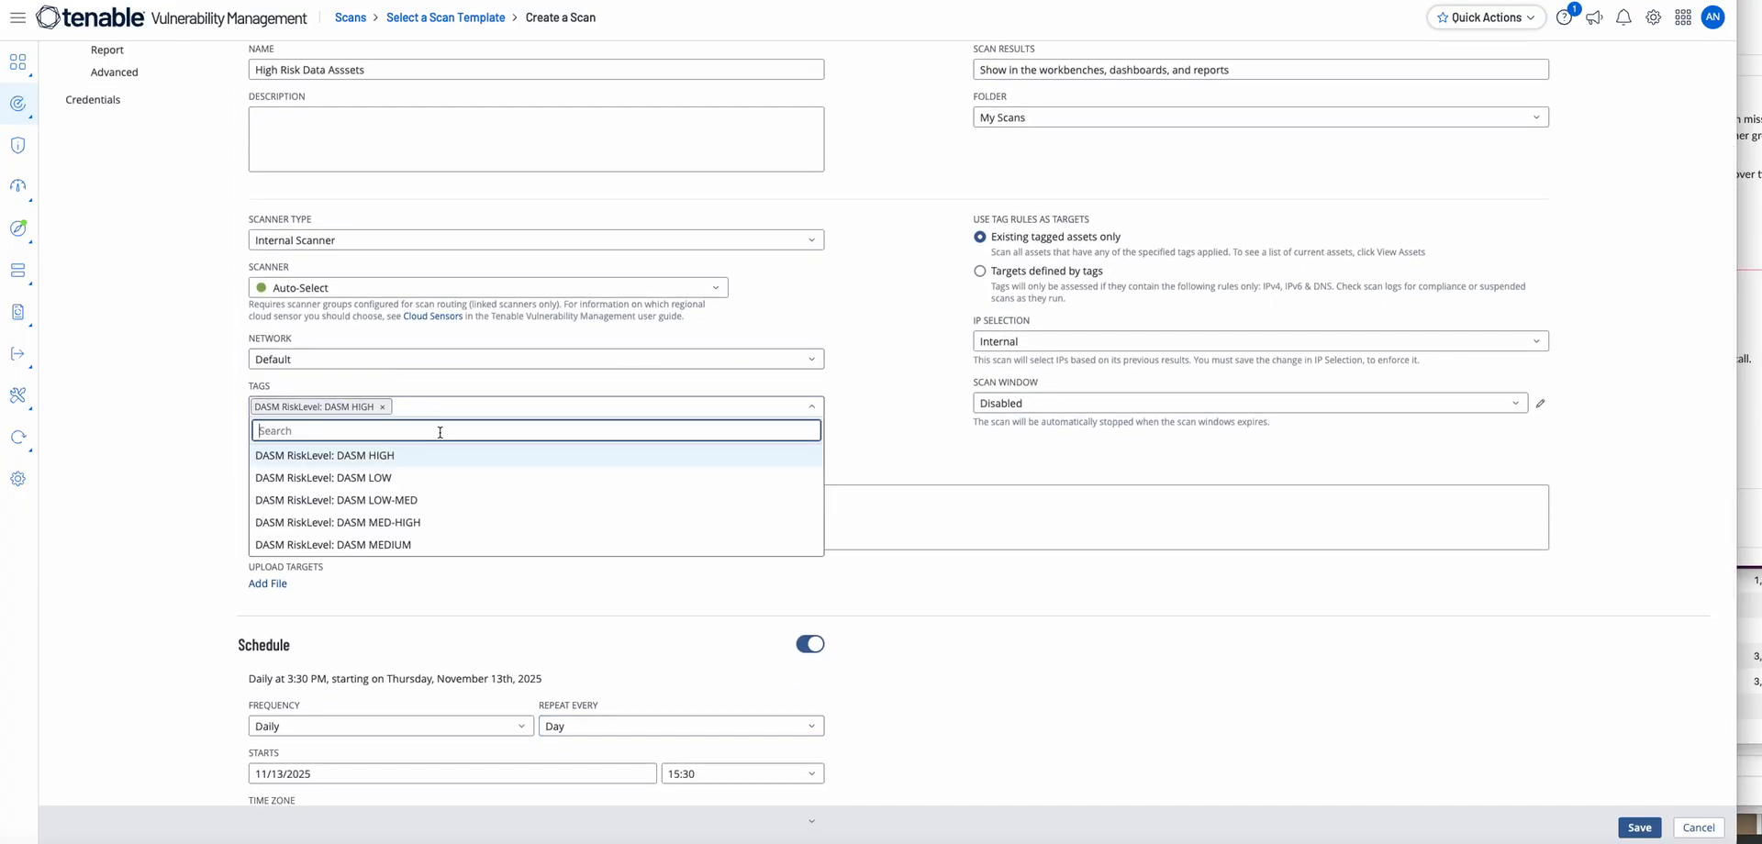
left_click(416, 525)
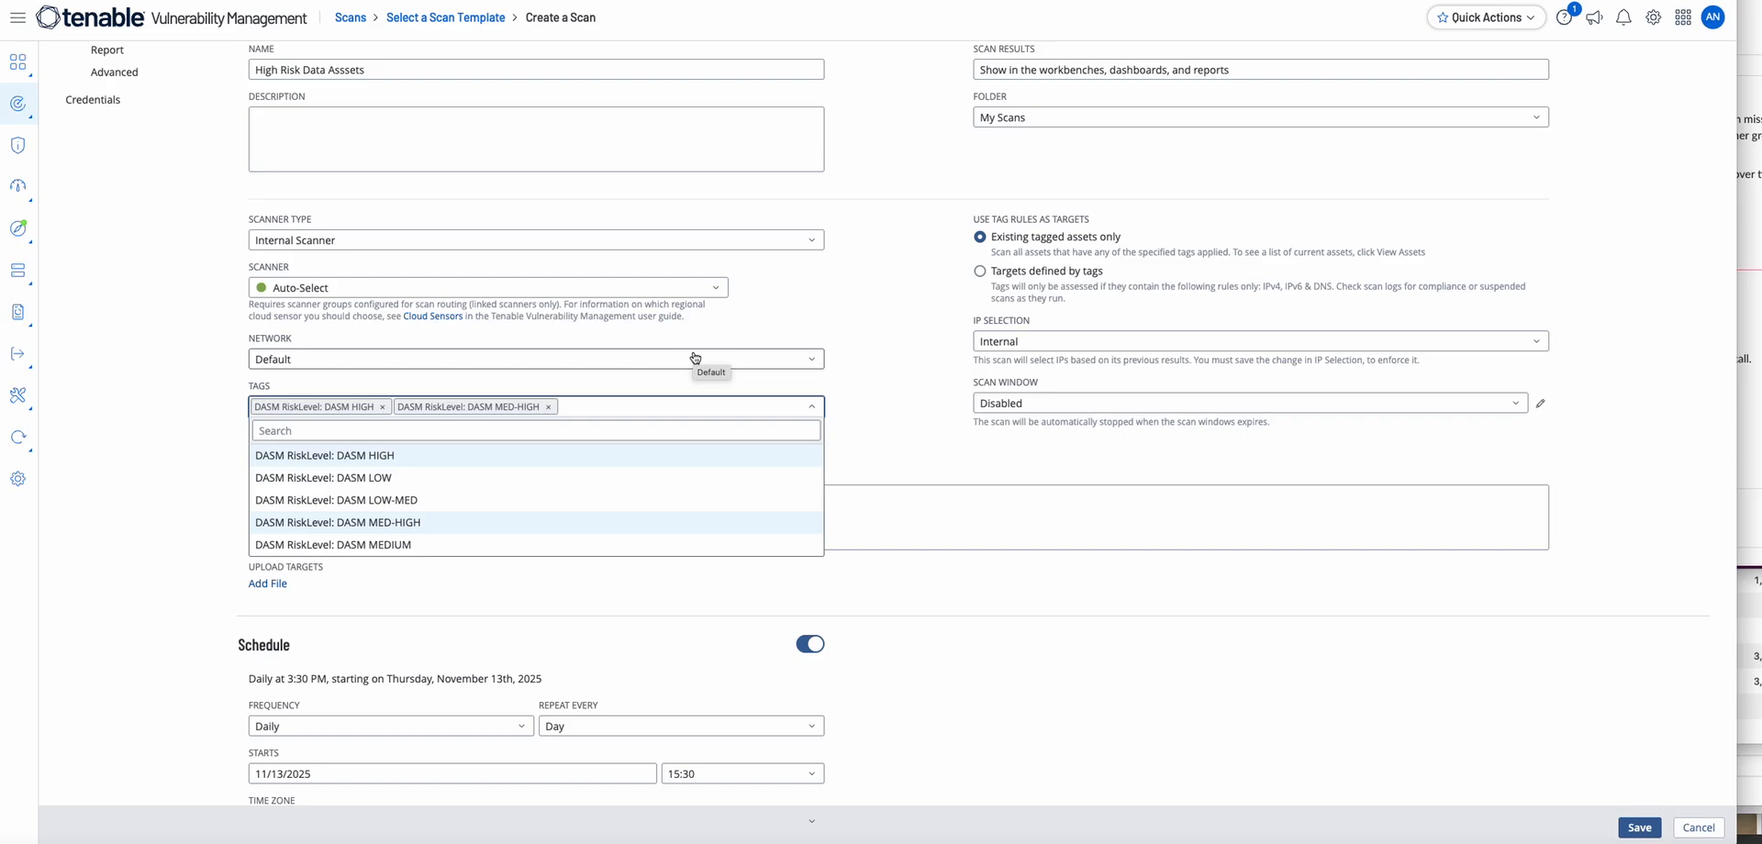
left_click(1704, 833)
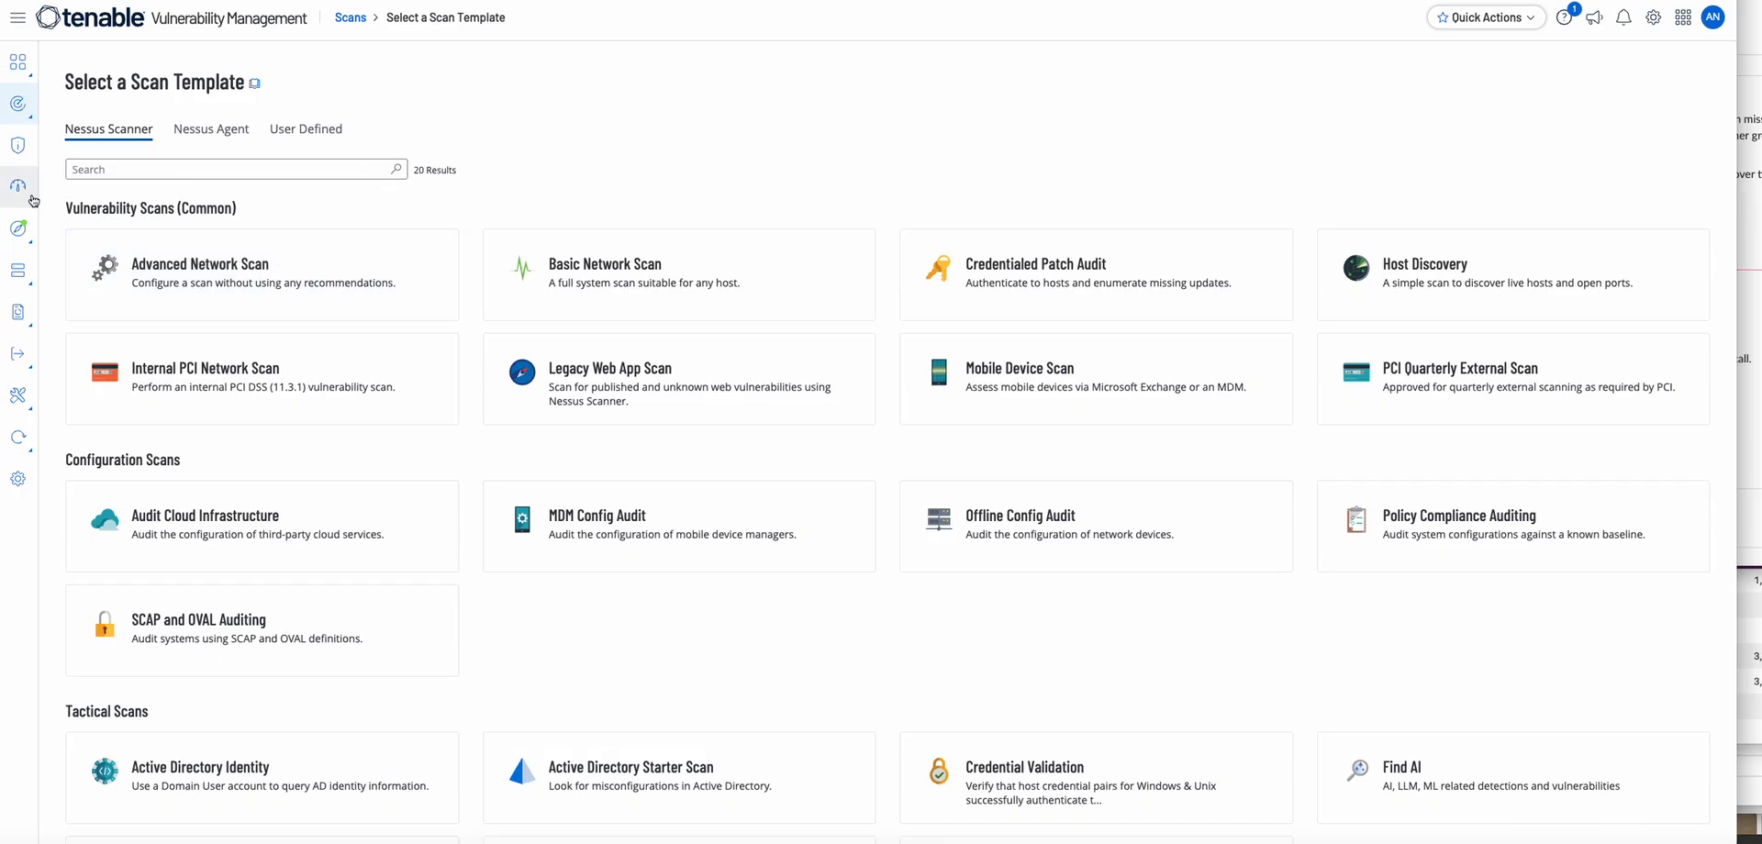
Open the Data Attack Surface Report from the personal report templates to examine its details and history
mouse_move(33, 204)
mouse_move(39, 240)
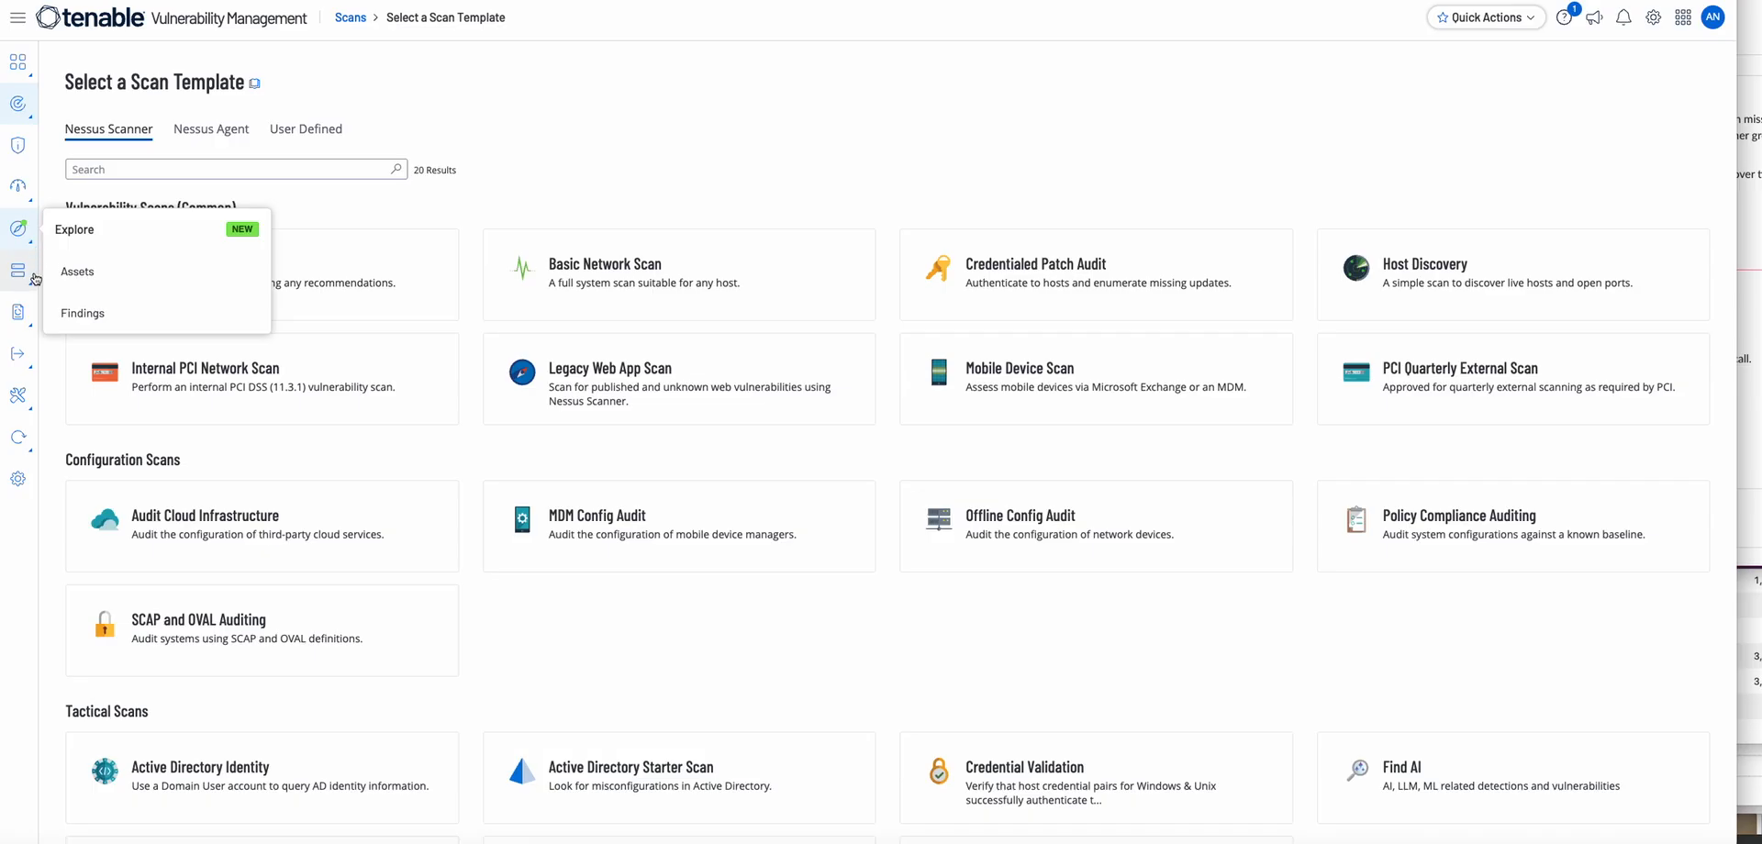
mouse_move(34, 323)
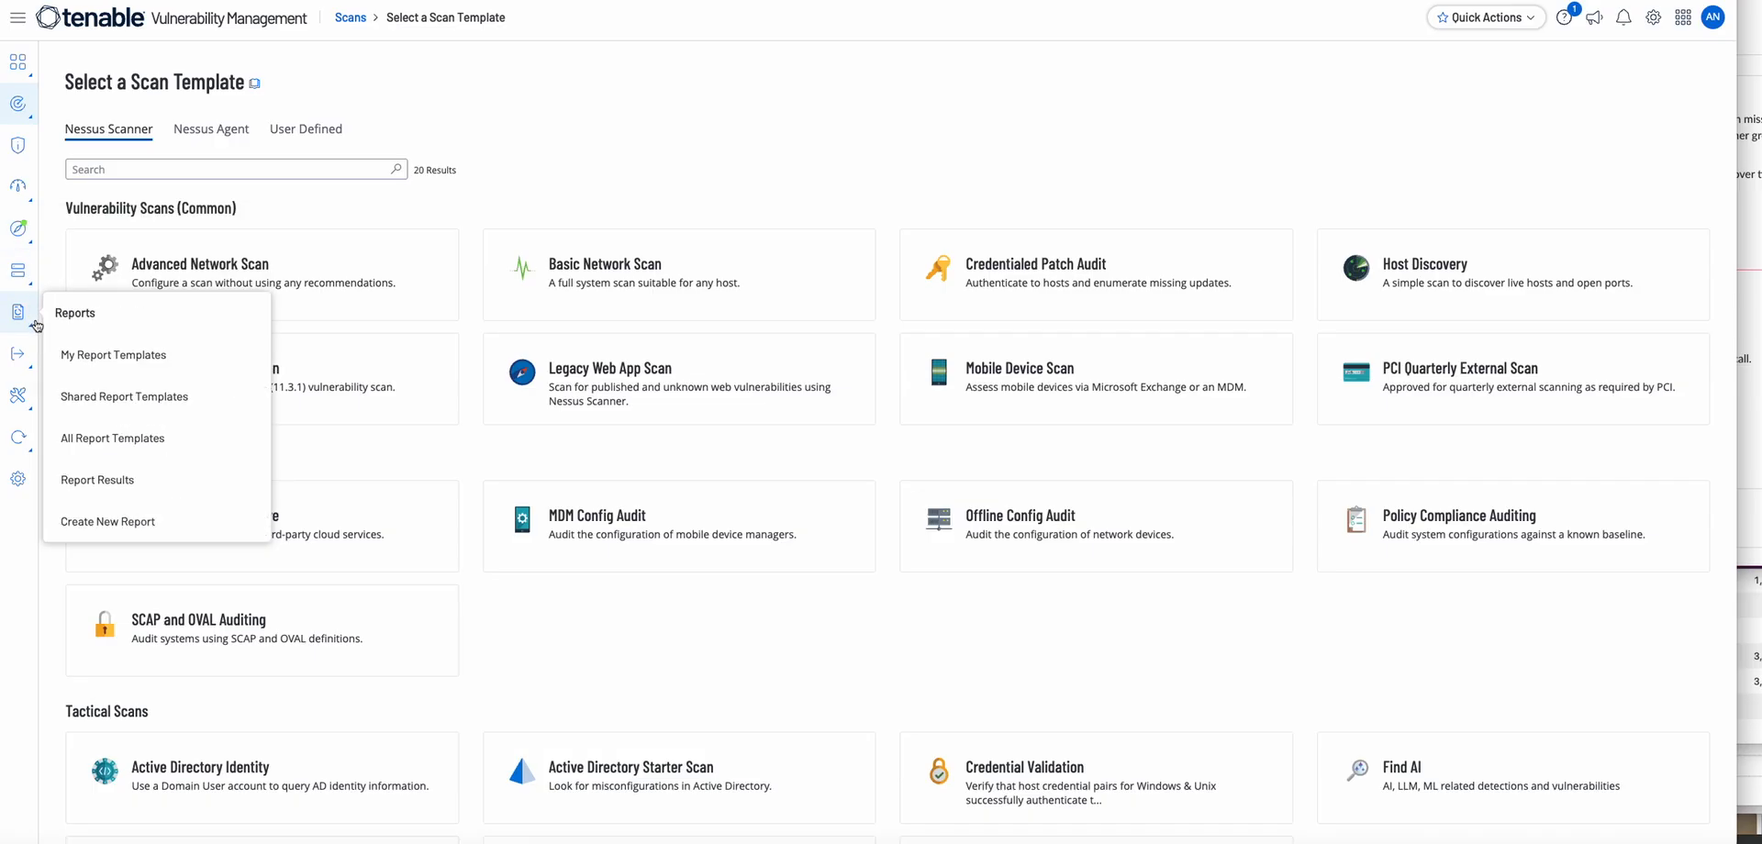
left_click(140, 355)
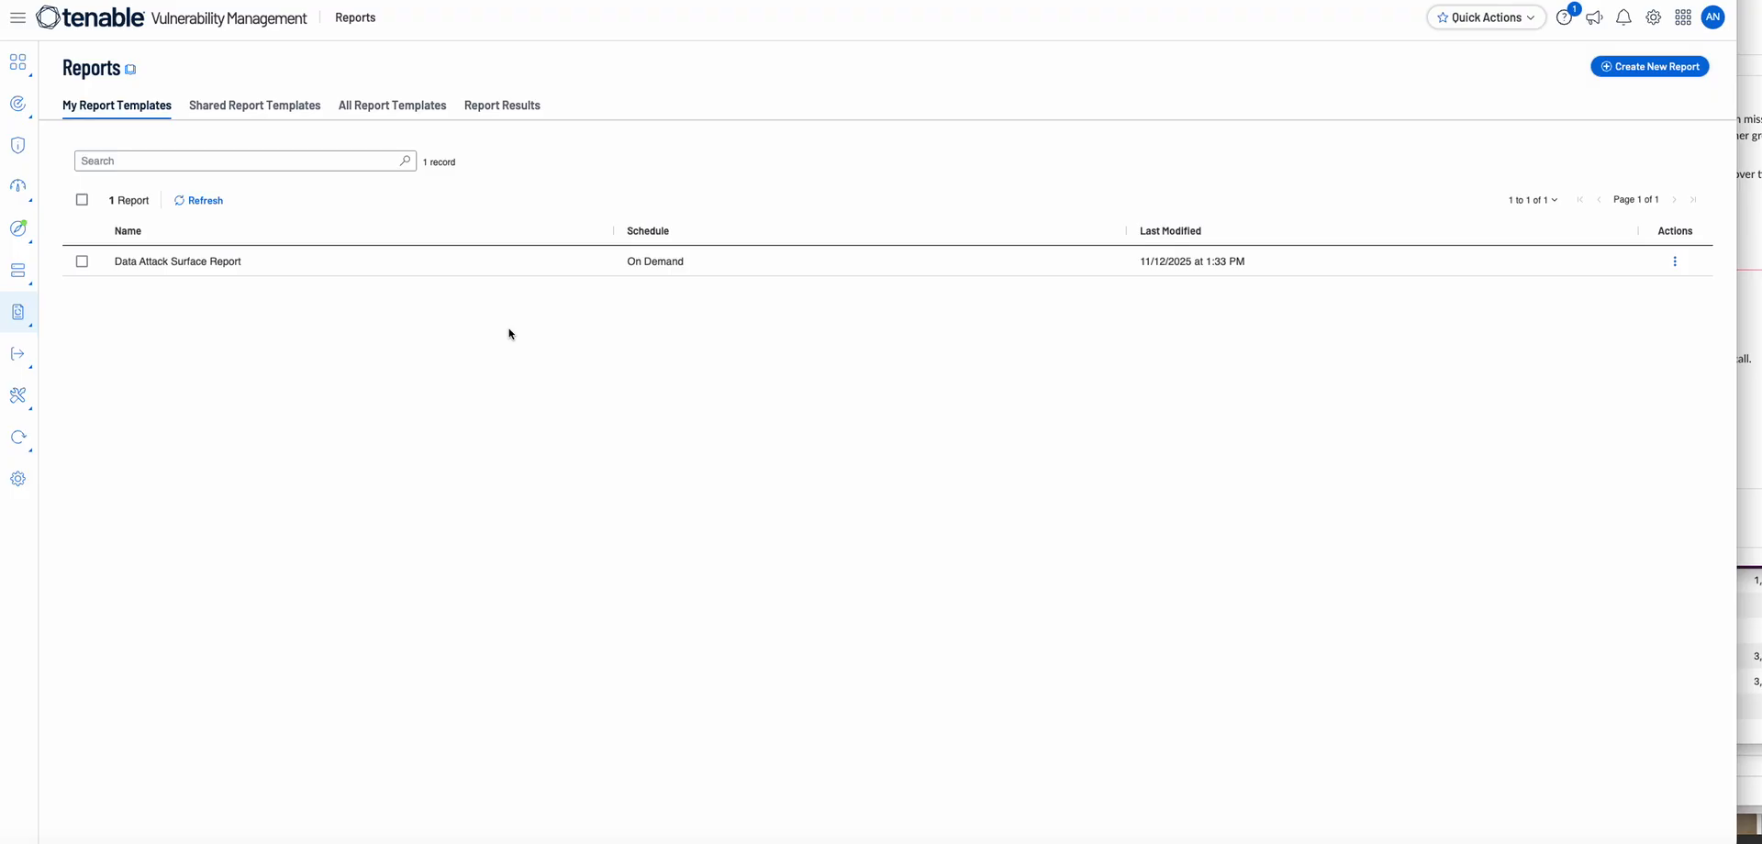
left_click(476, 268)
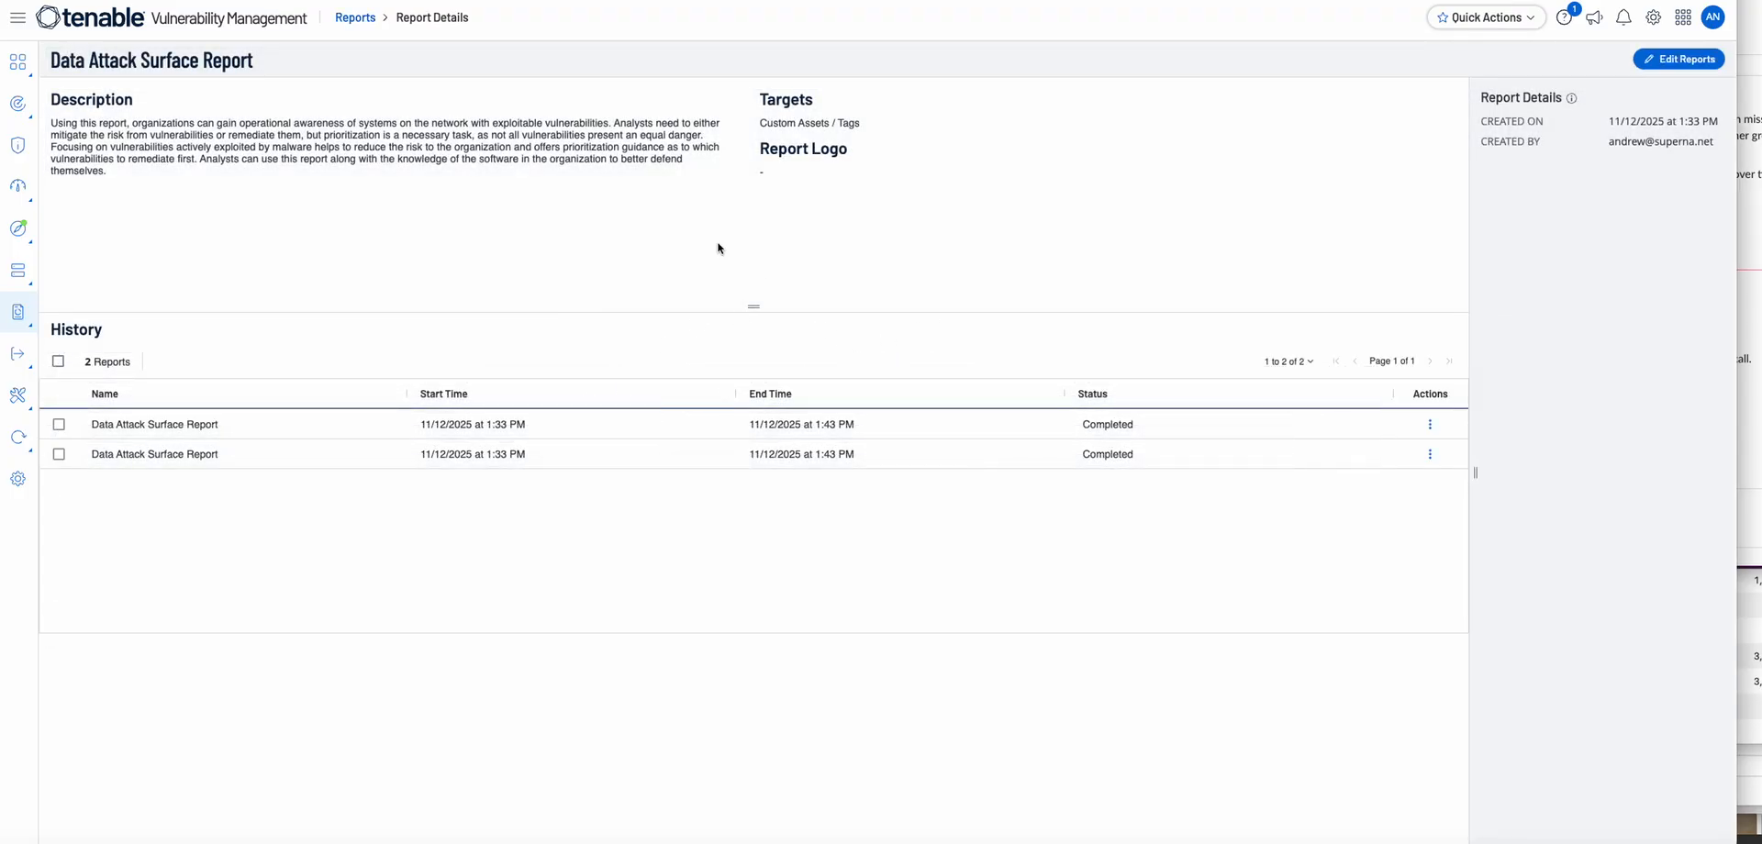
Open the Data Attack Surface Report template for editing and review its executive summary widgets and additional chapters
left_click(355, 17)
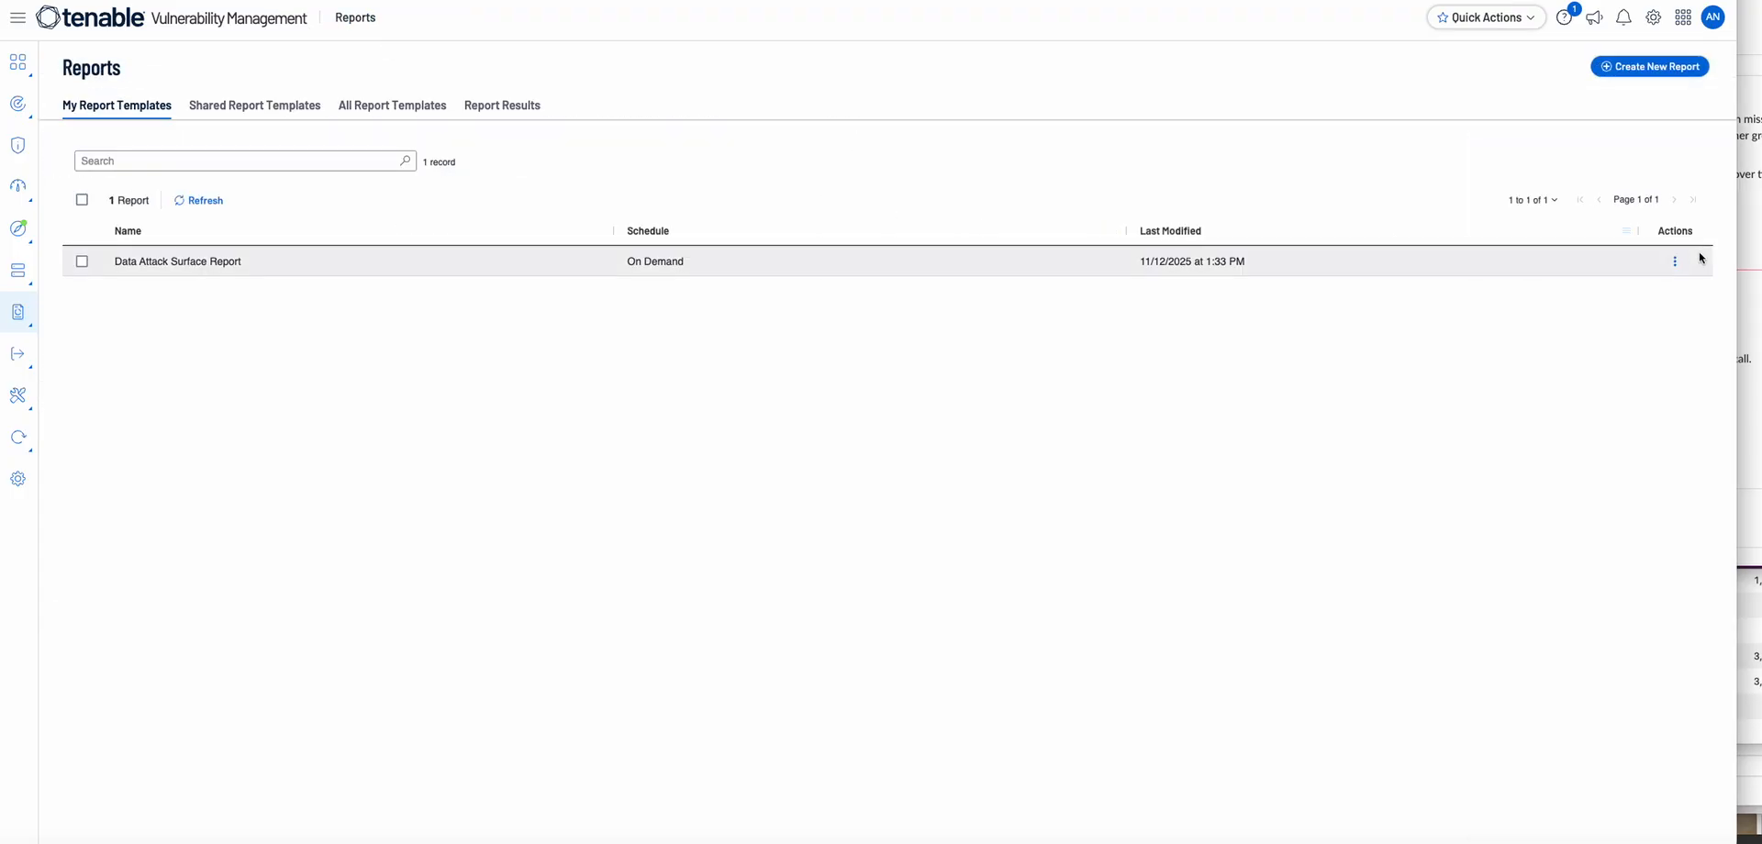
left_click(1676, 264)
left_click(1591, 206)
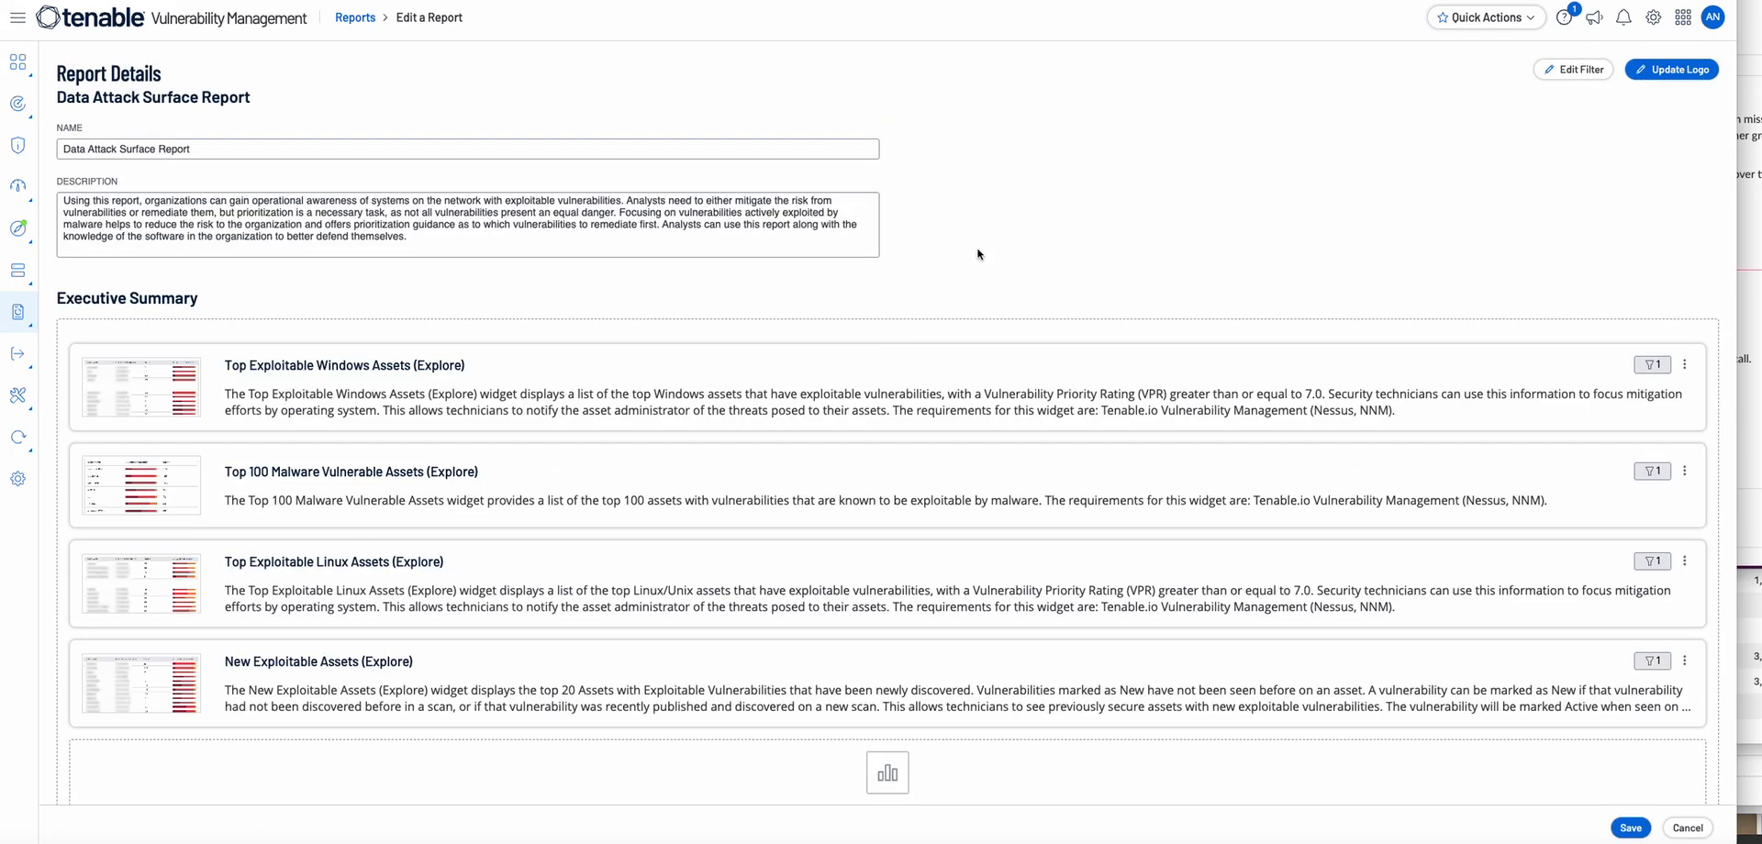
scroll(1013, 248, "down", 5)
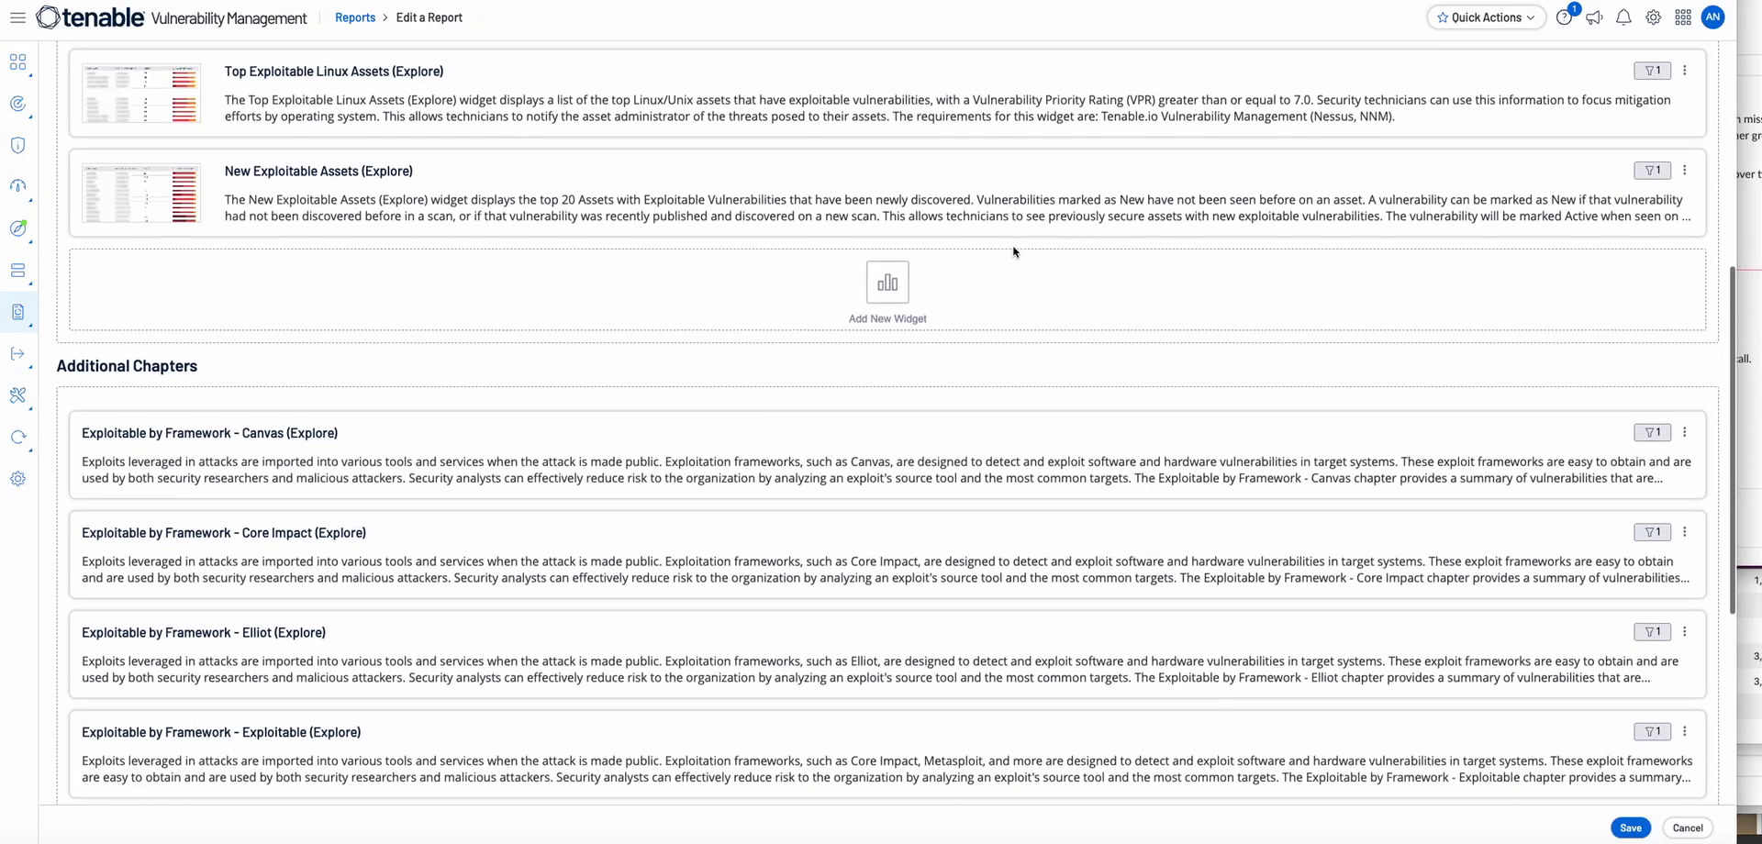
scroll(1012, 245, "up", 5)
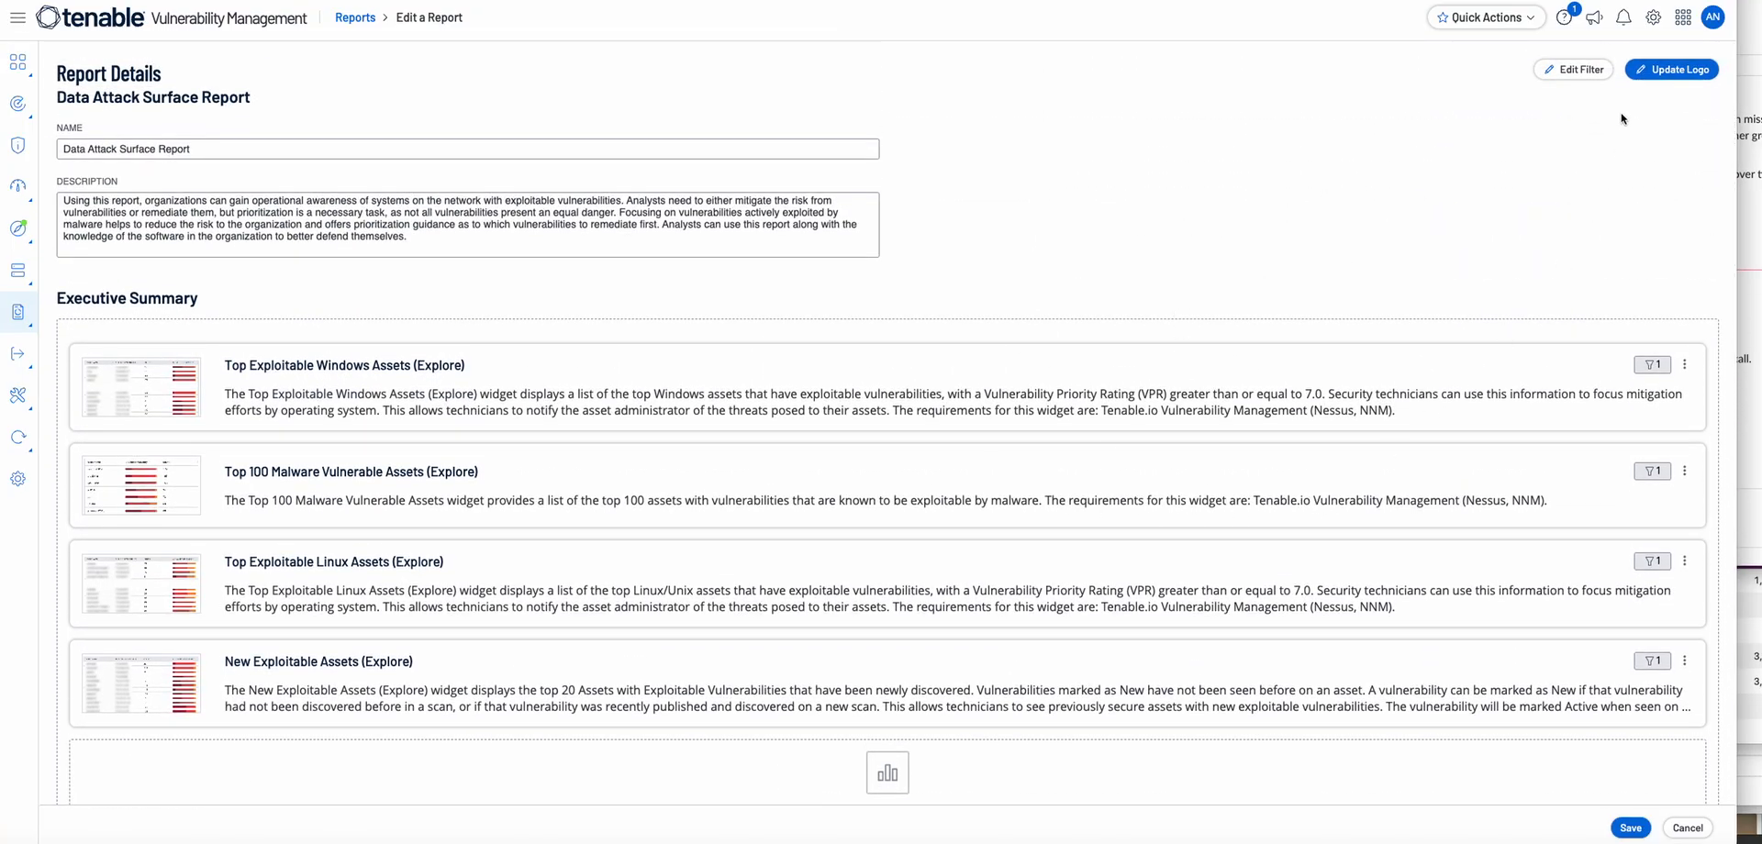
Examine the DASM RiskLevel tags selected in the report's filter and close it without applying changes
left_click(1570, 74)
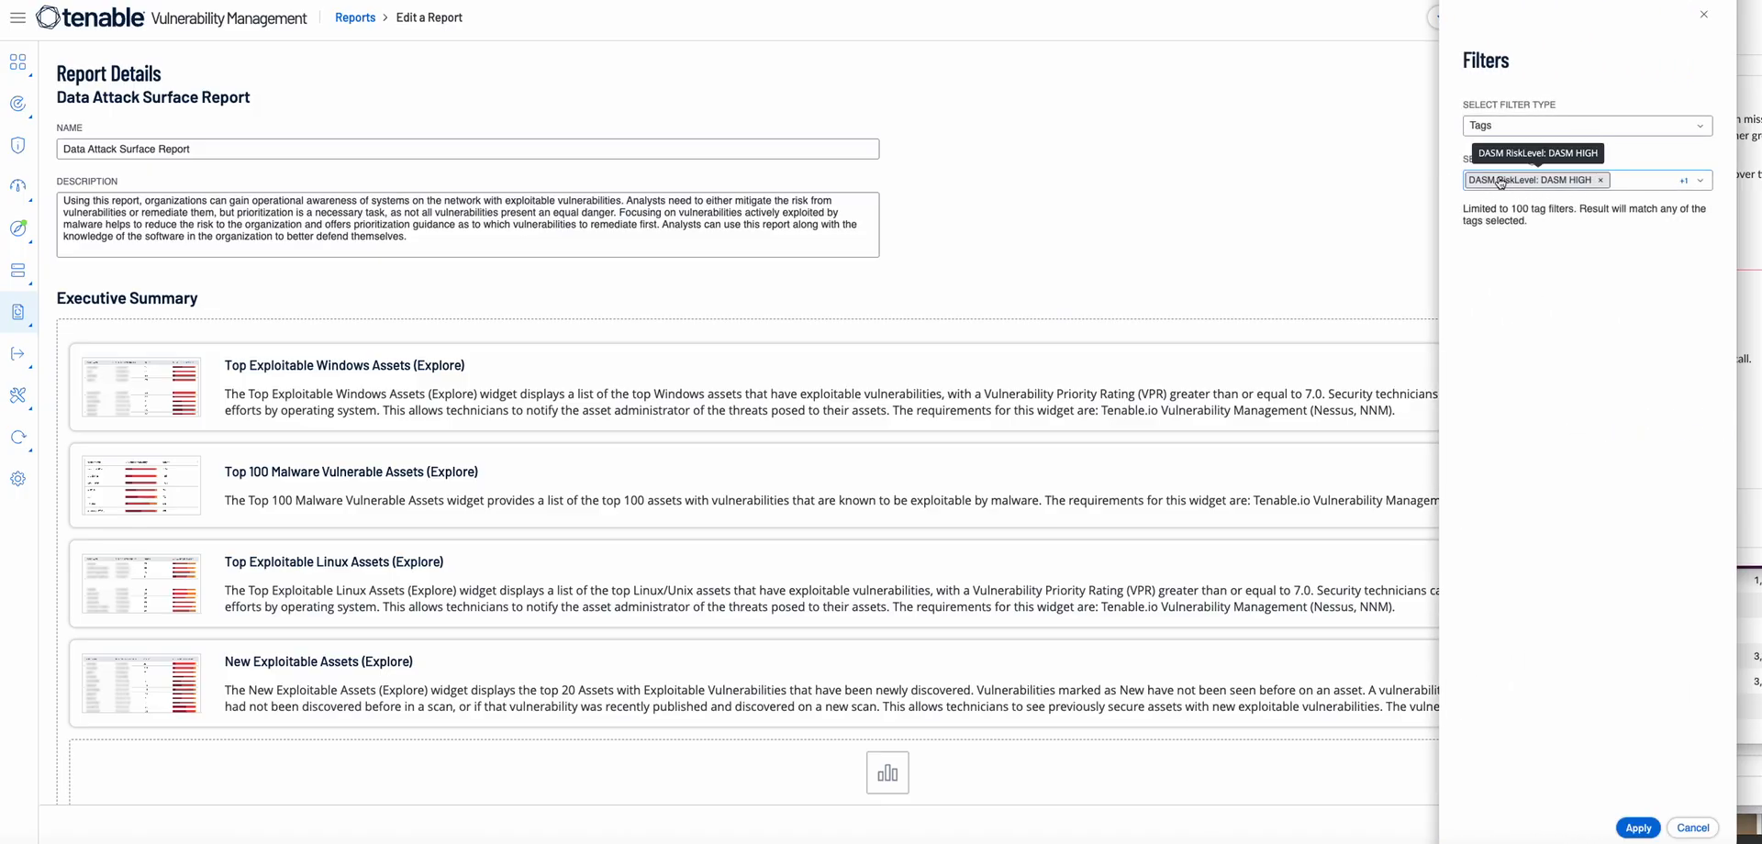
left_click(1700, 182)
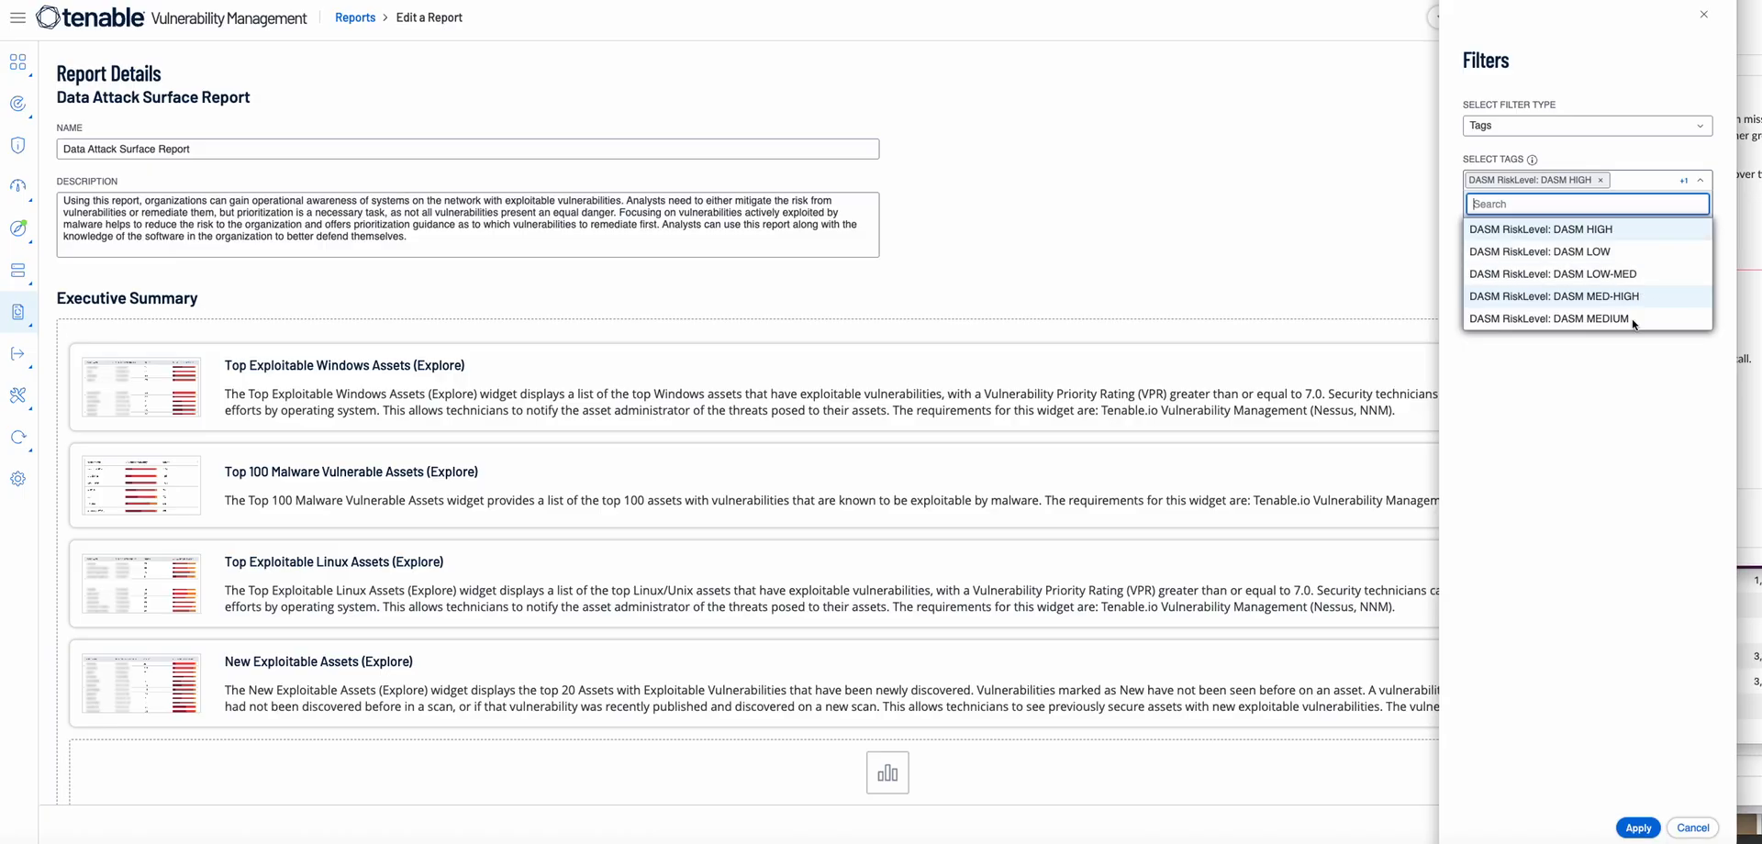
left_click(1607, 411)
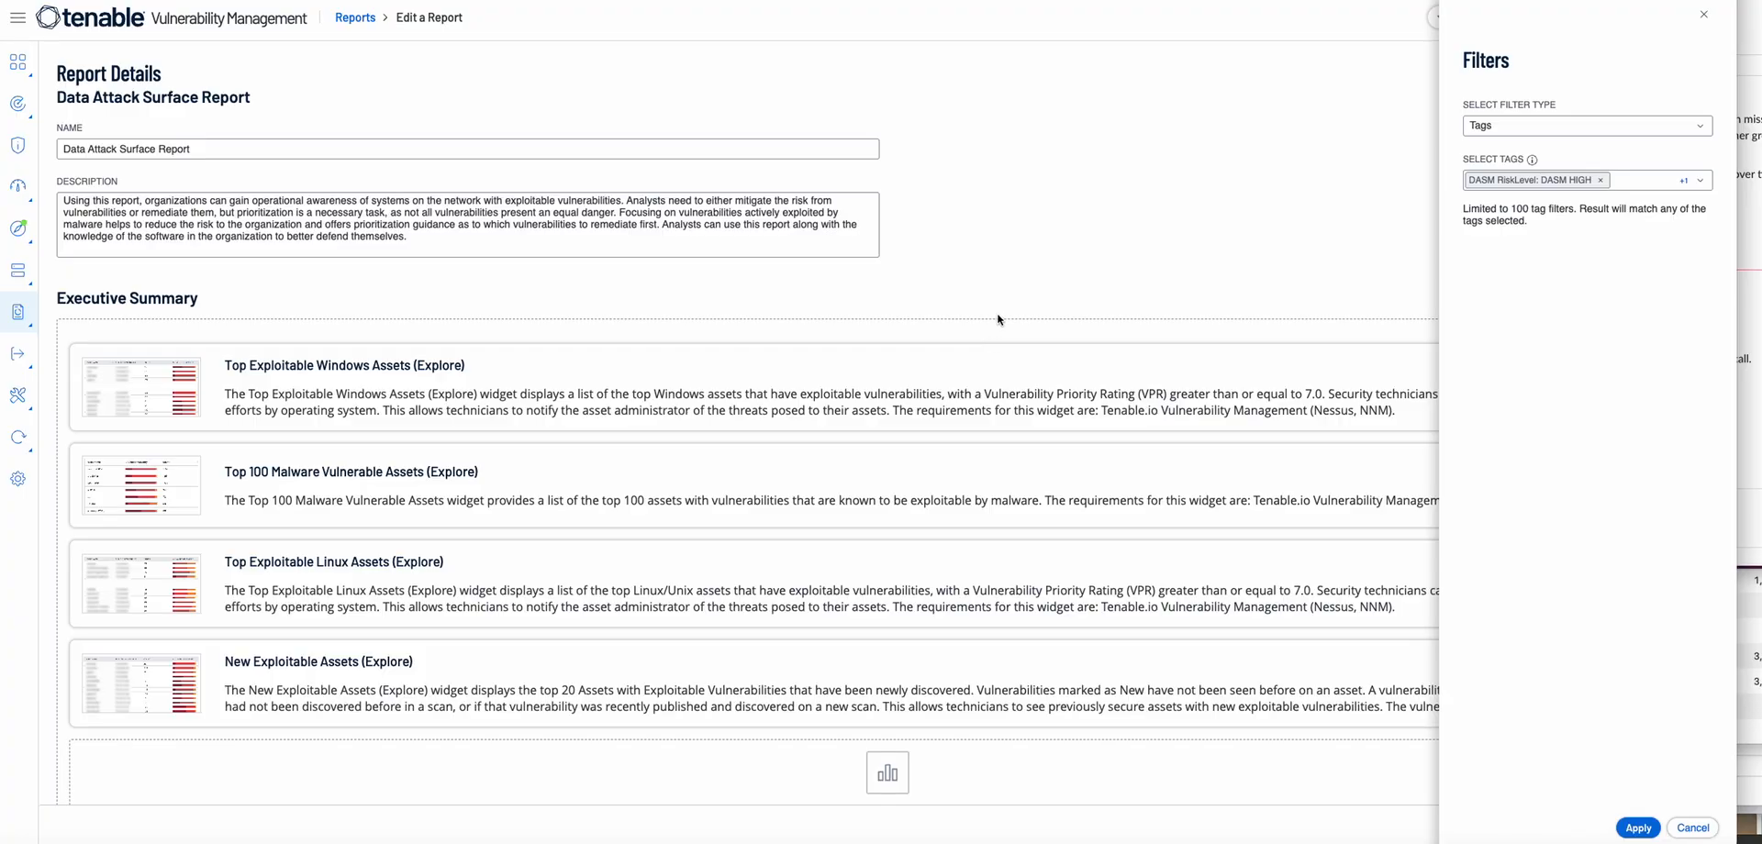
left_click(1693, 828)
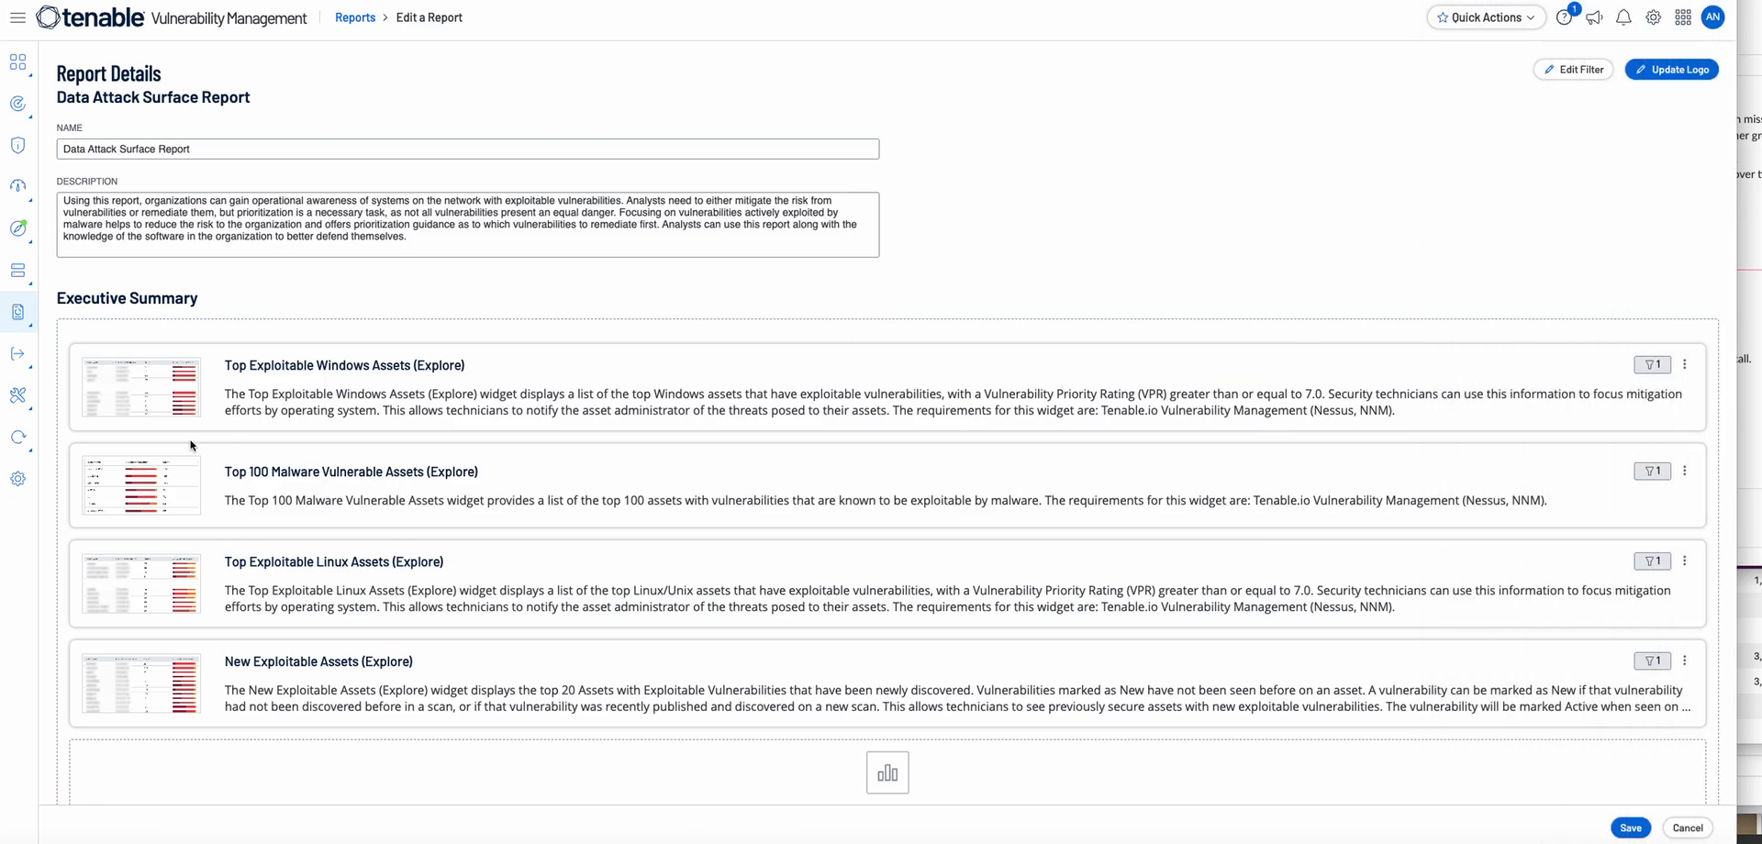
Open the DASM remediation project and examine its due date and the findings in its scope
mouse_move(29, 408)
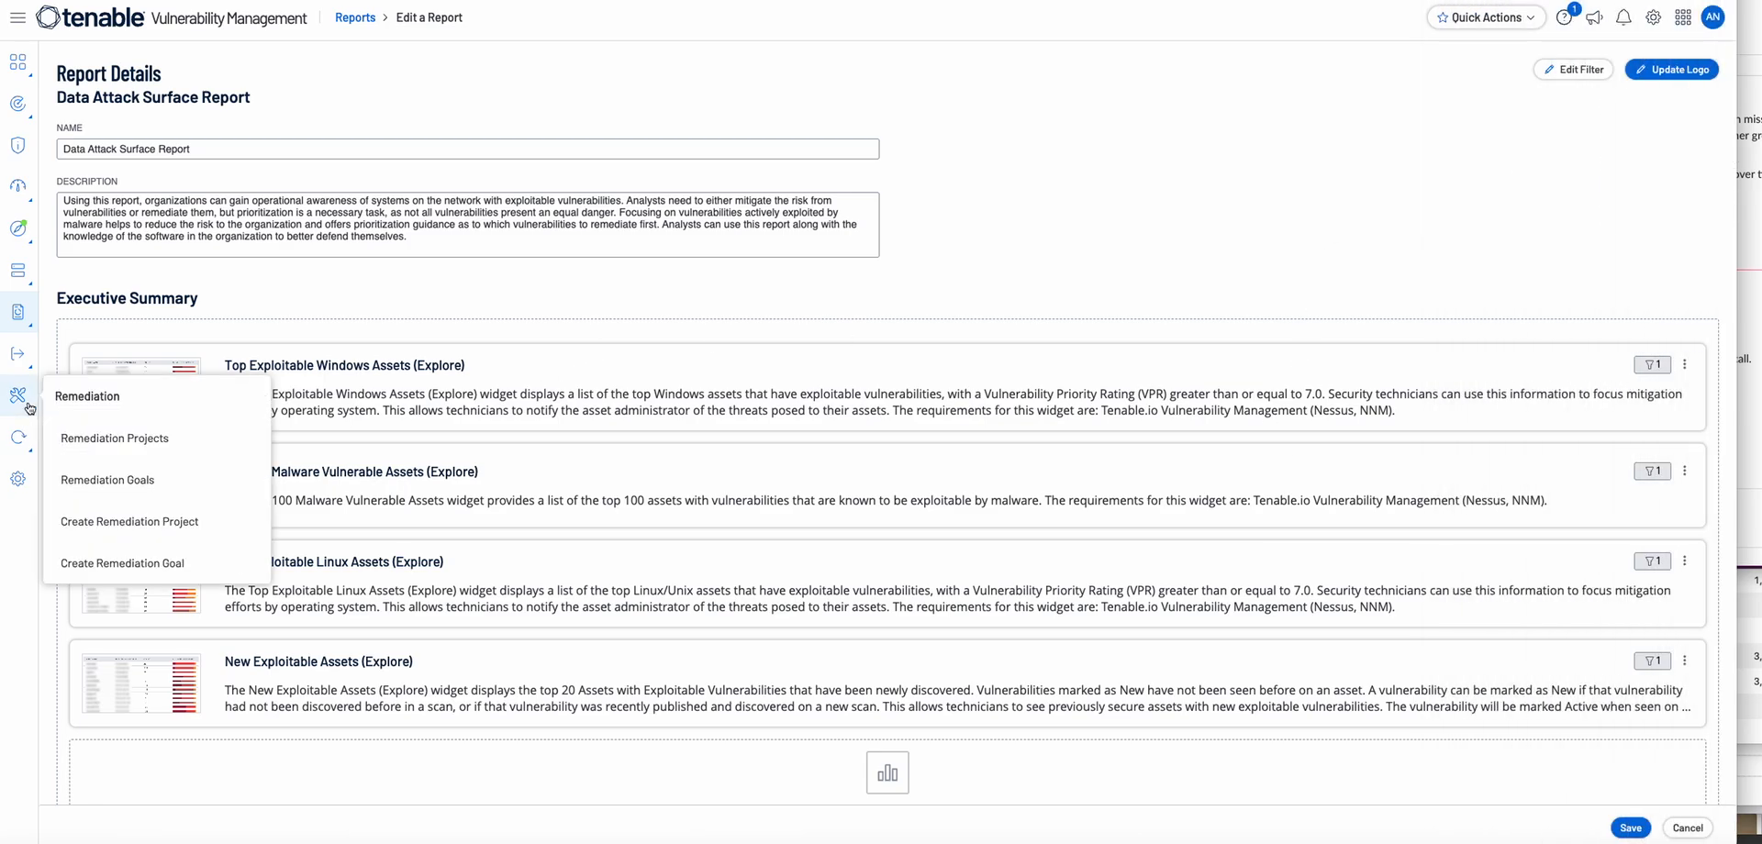
left_click(147, 439)
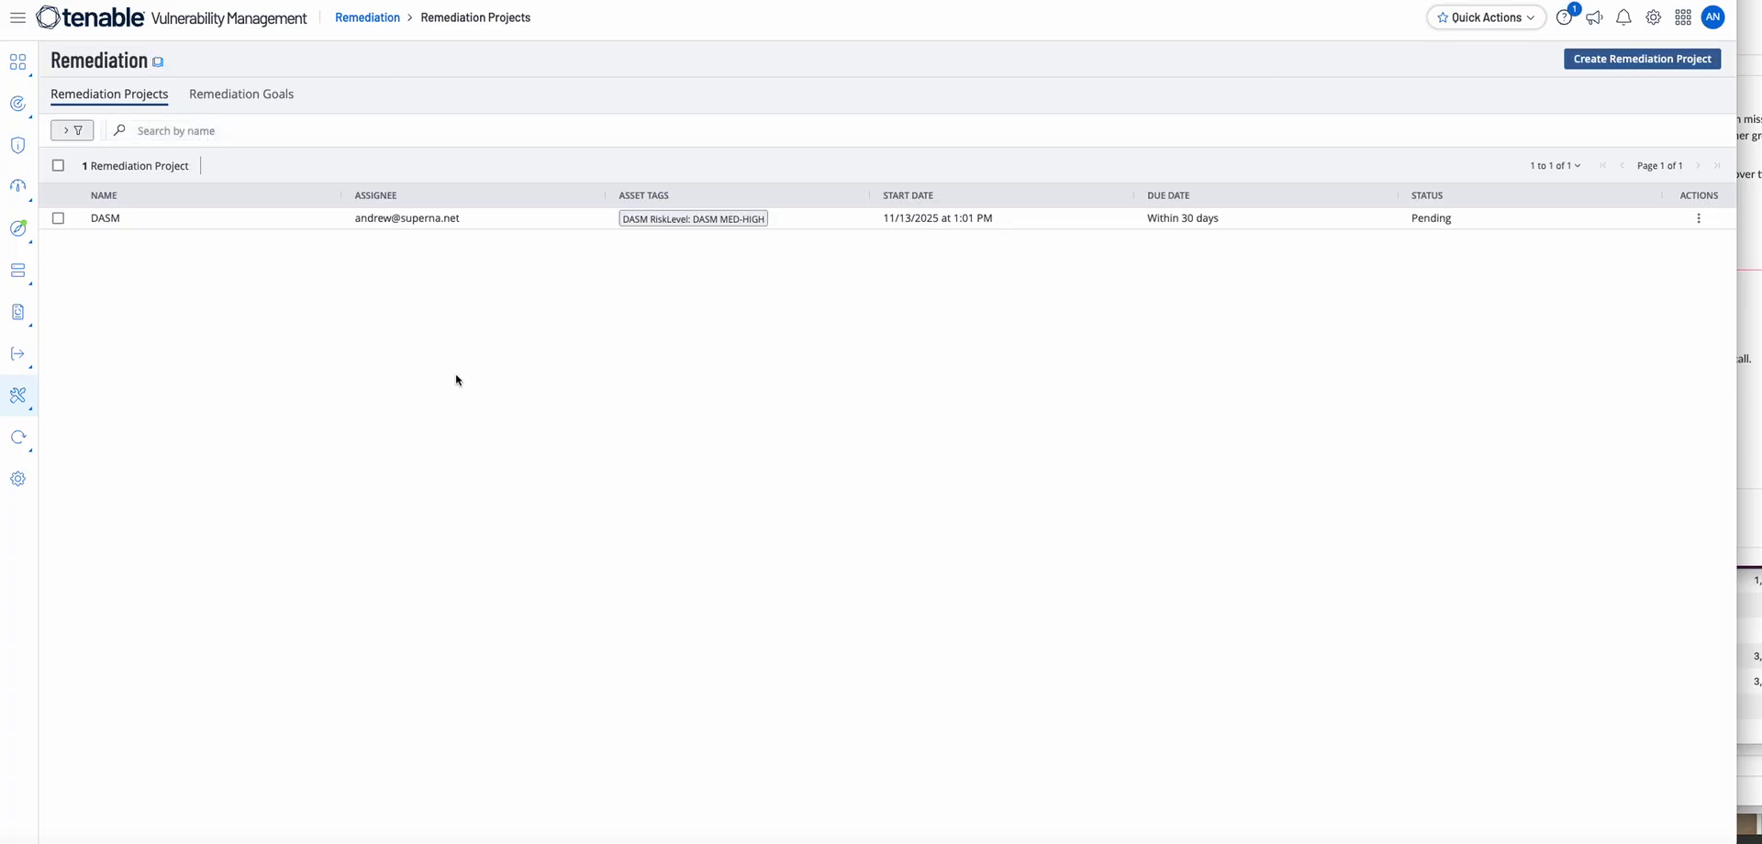
left_click(261, 229)
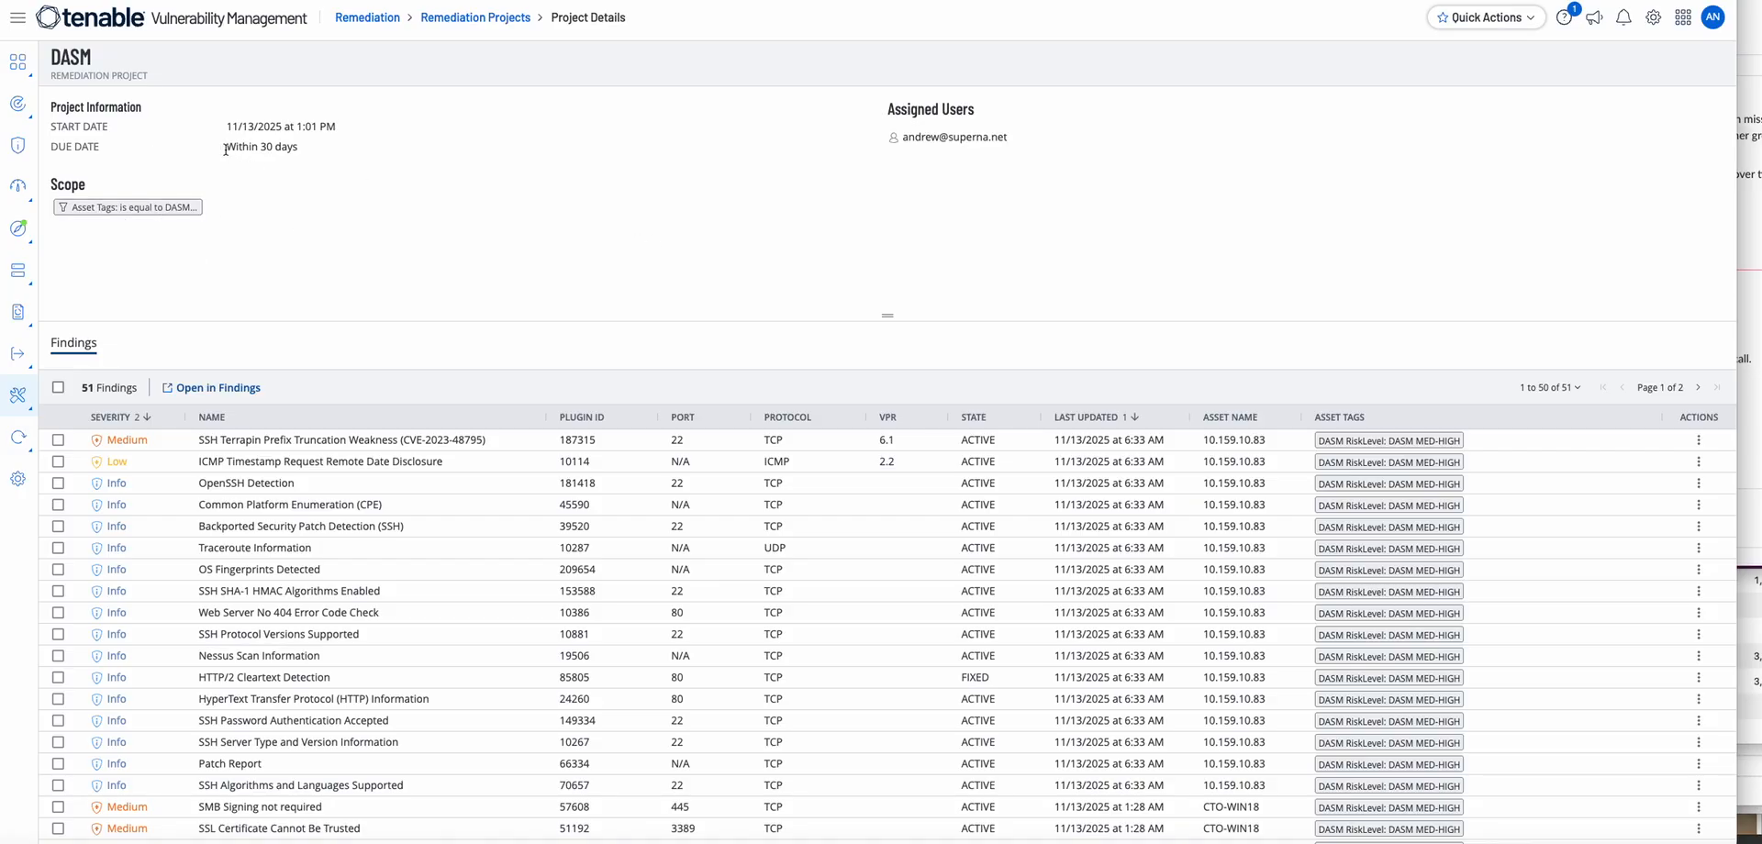
left_click_drag(236, 148, 307, 154)
scroll(873, 256, "down", 1)
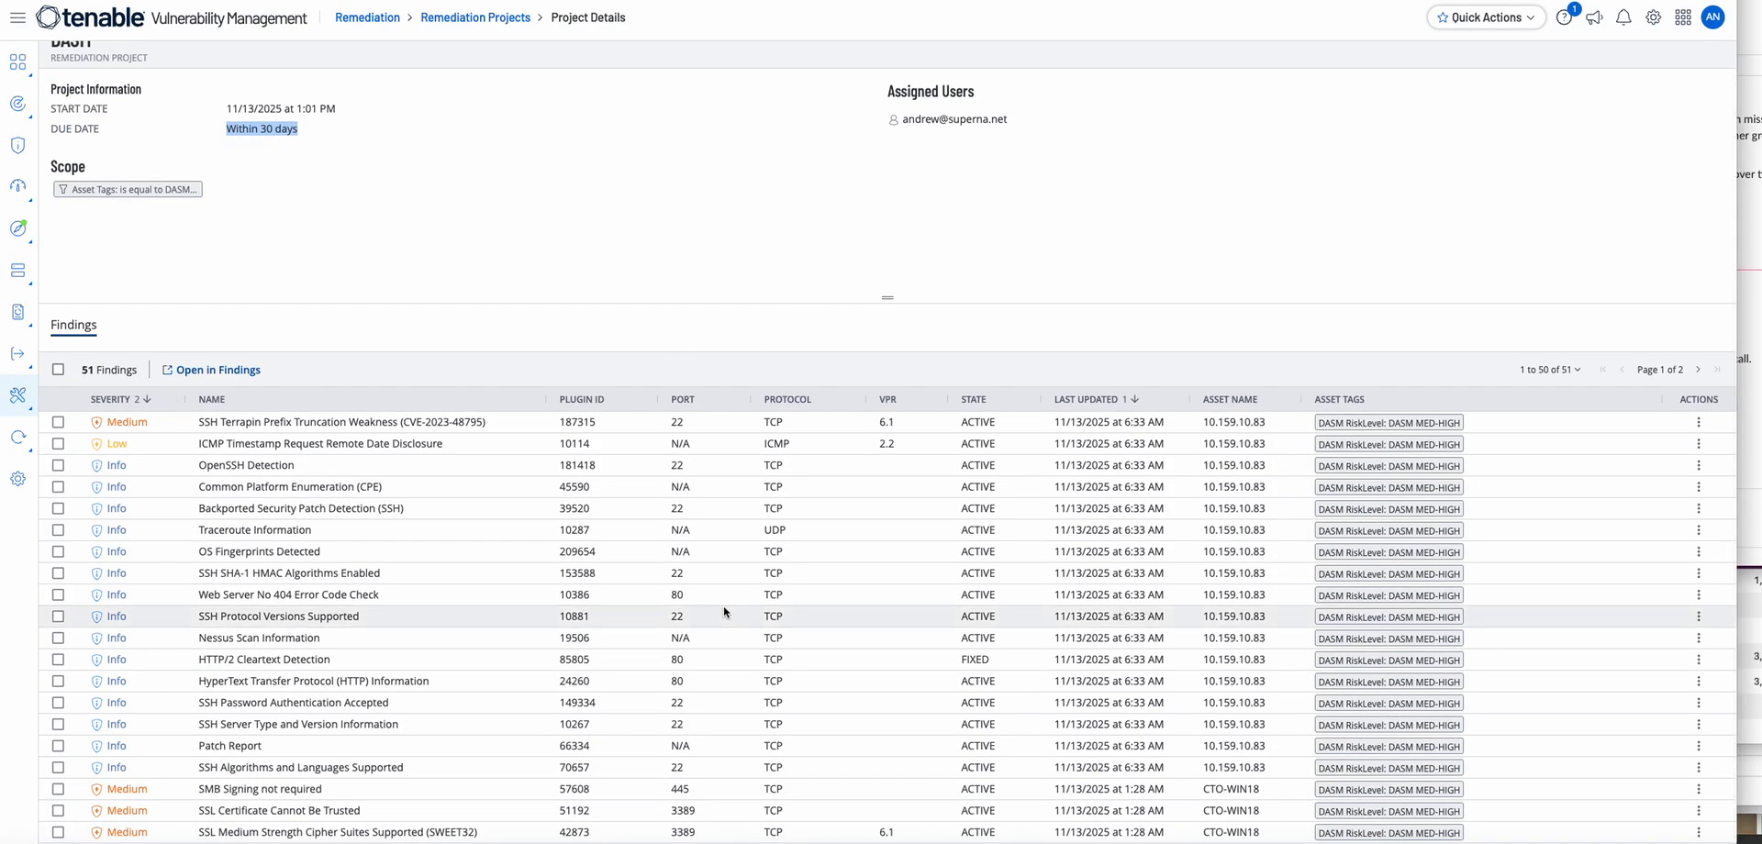
scroll(724, 607, "down", 10)
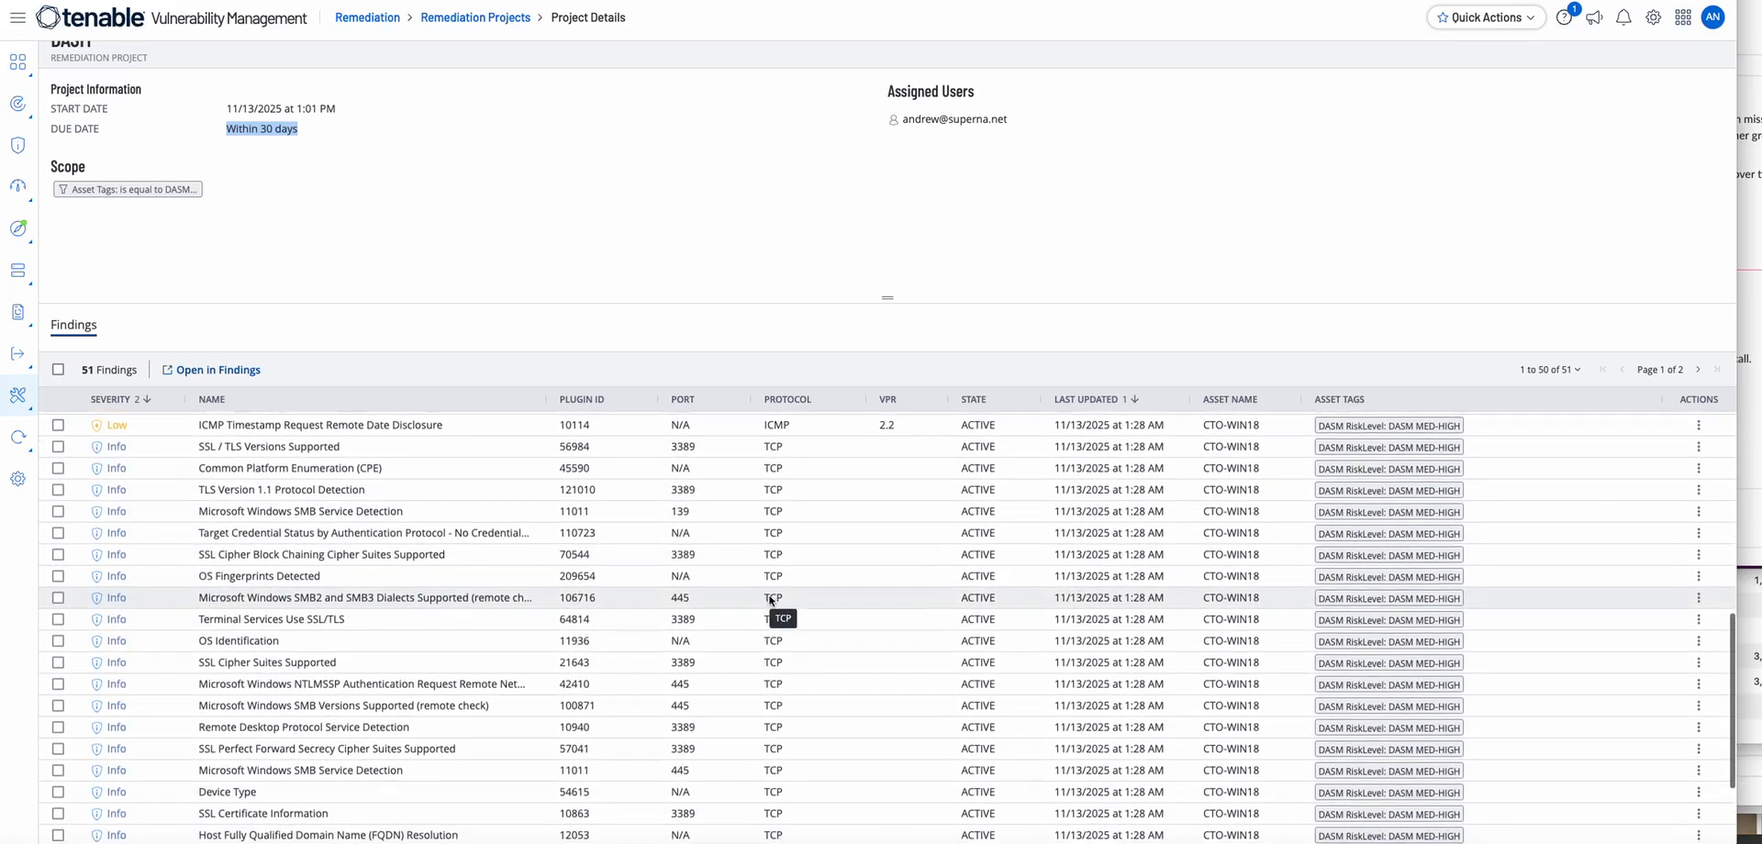
scroll(769, 599, "down", 2)
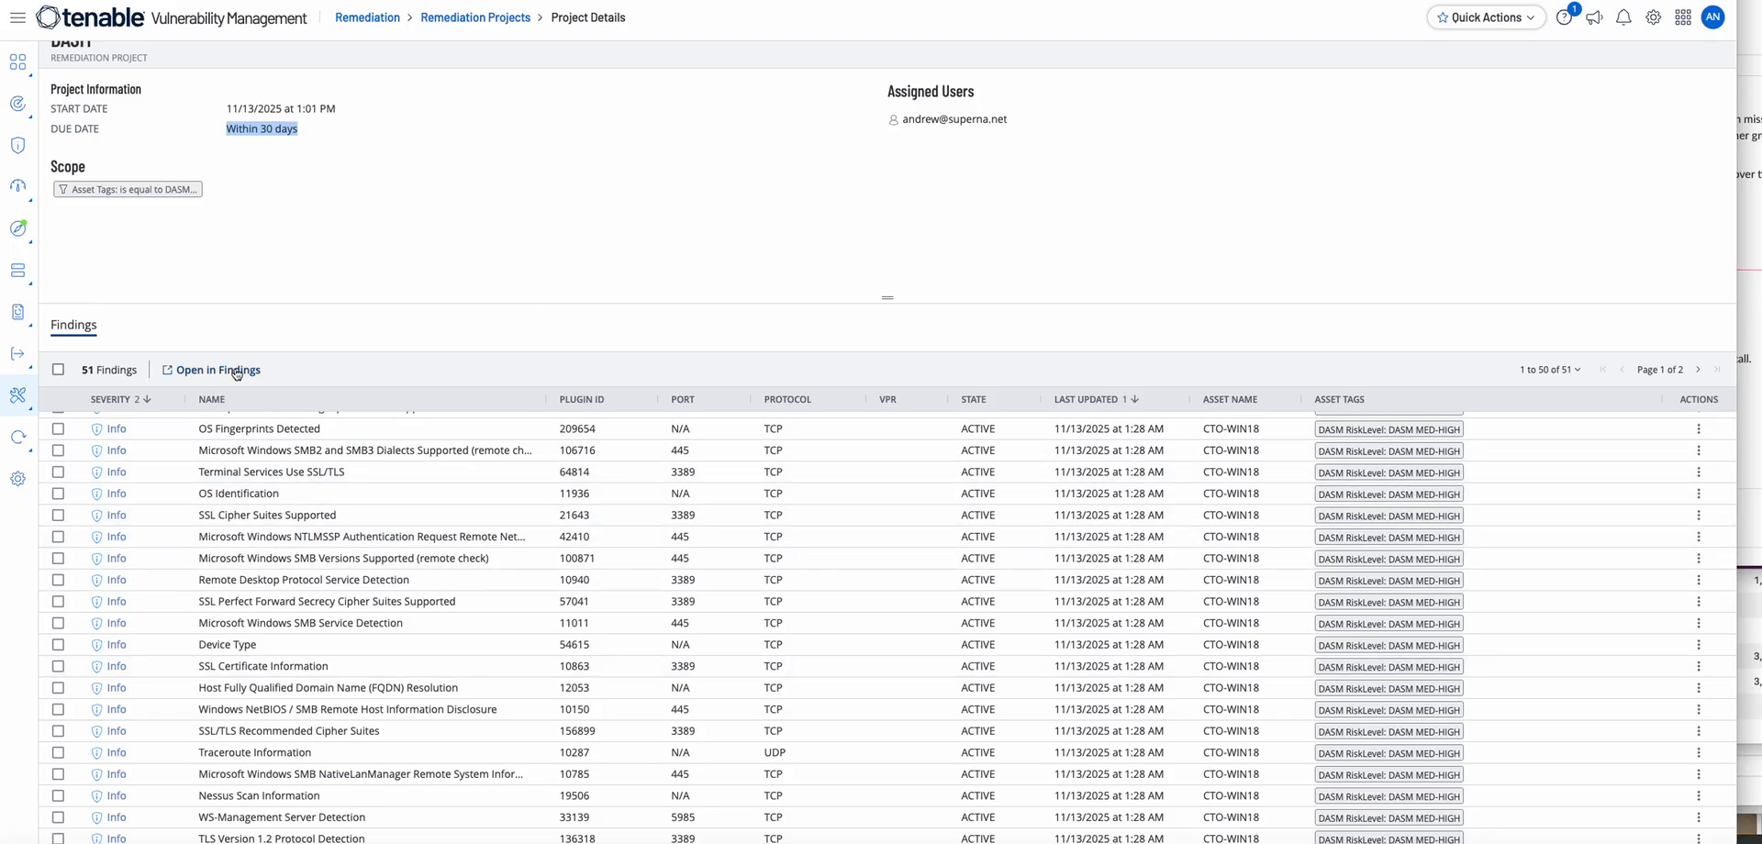
Open the Data Attack Surface Remediation Goal from the remediation goals and review its goal result and findings
left_click(28, 409)
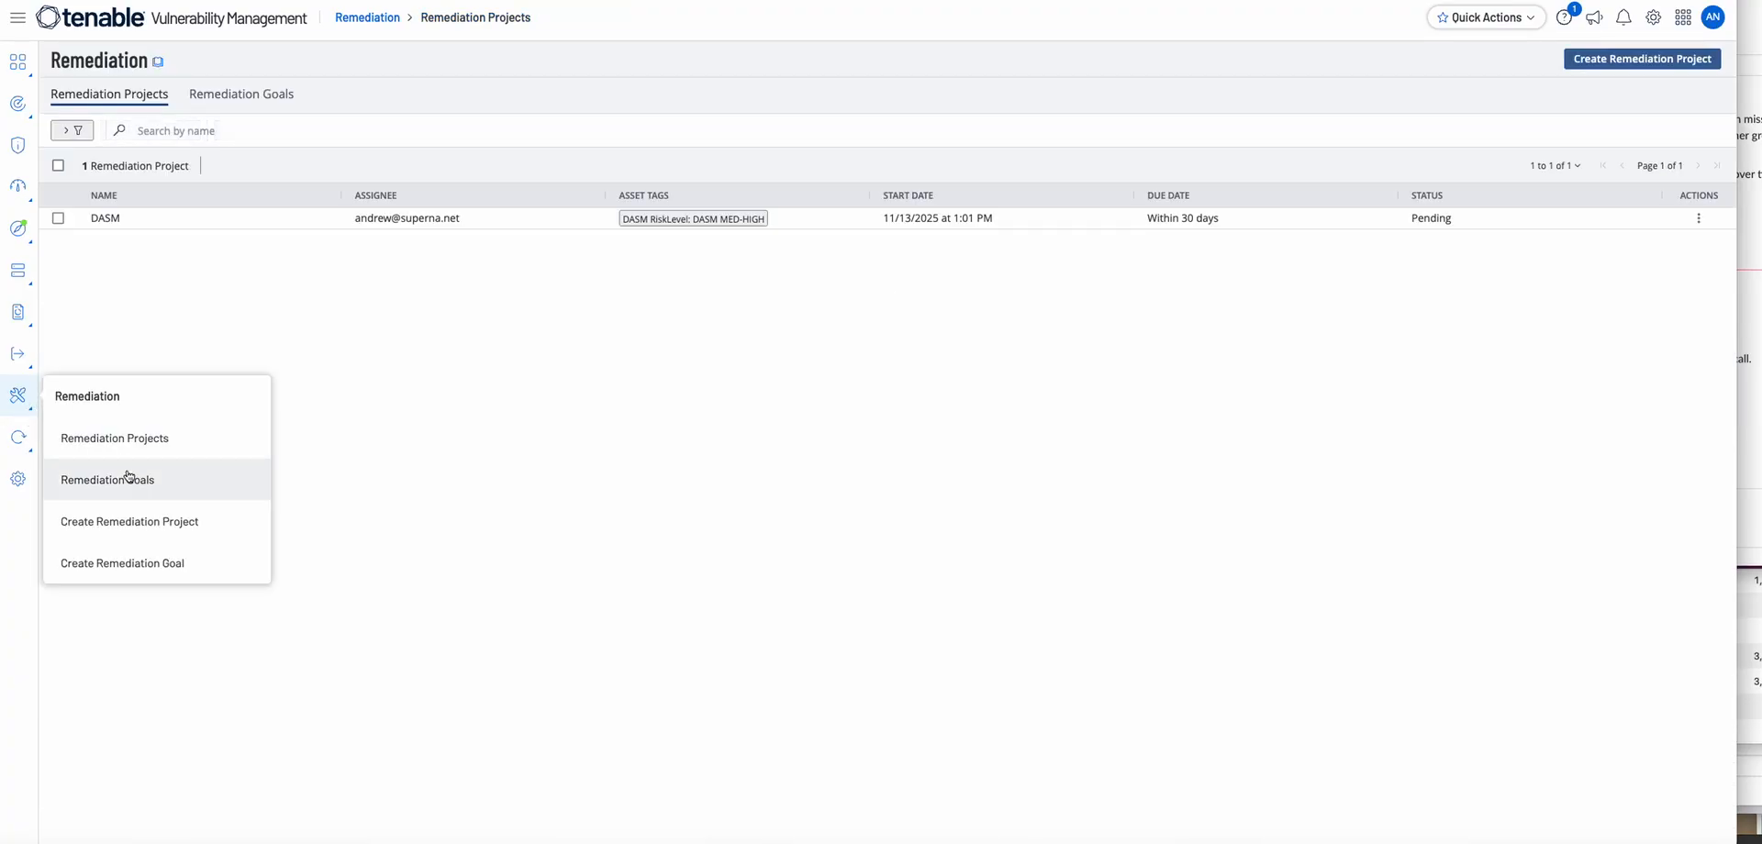
left_click(128, 478)
left_click(317, 222)
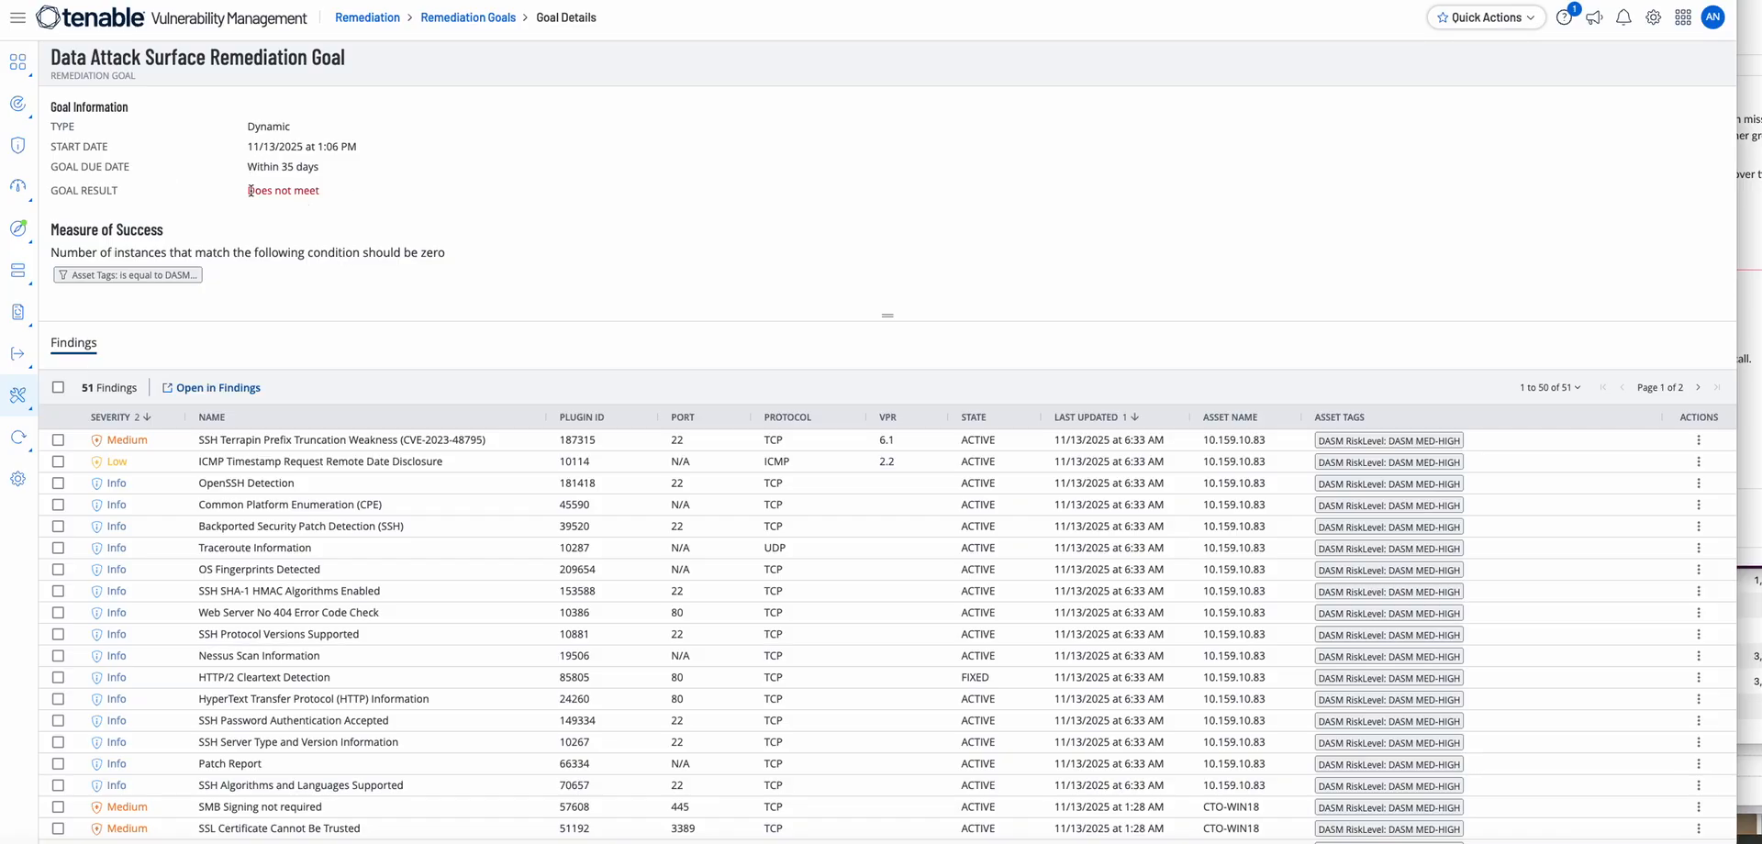
left_click_drag(249, 191, 372, 194)
scroll(450, 647, "down", 10)
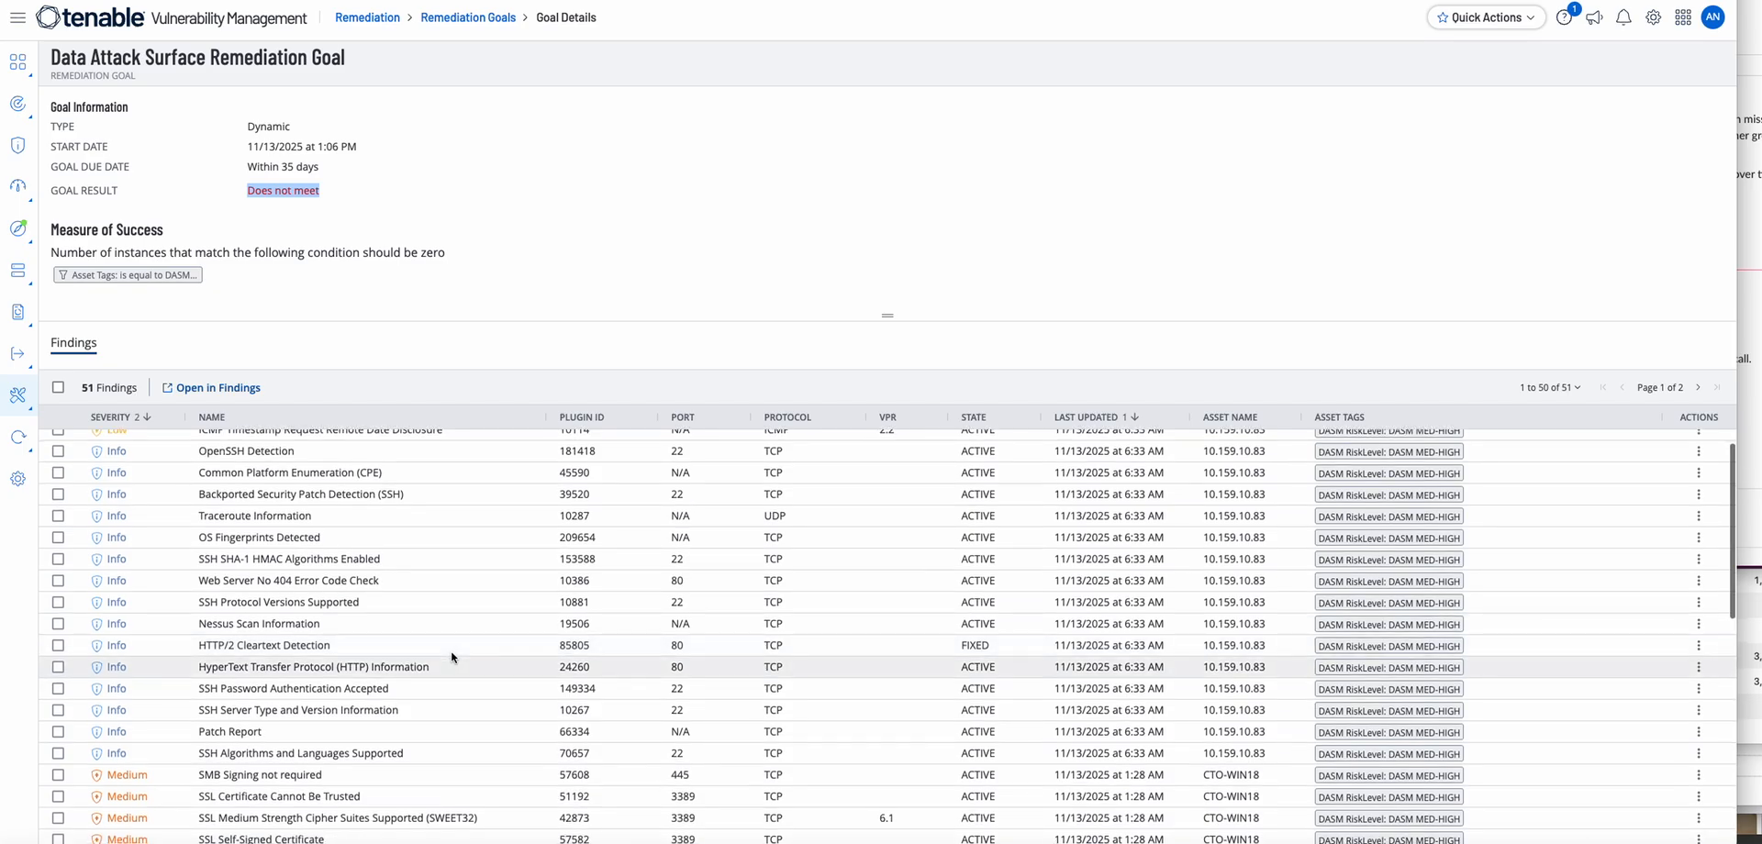
scroll(486, 647, "up", 10)
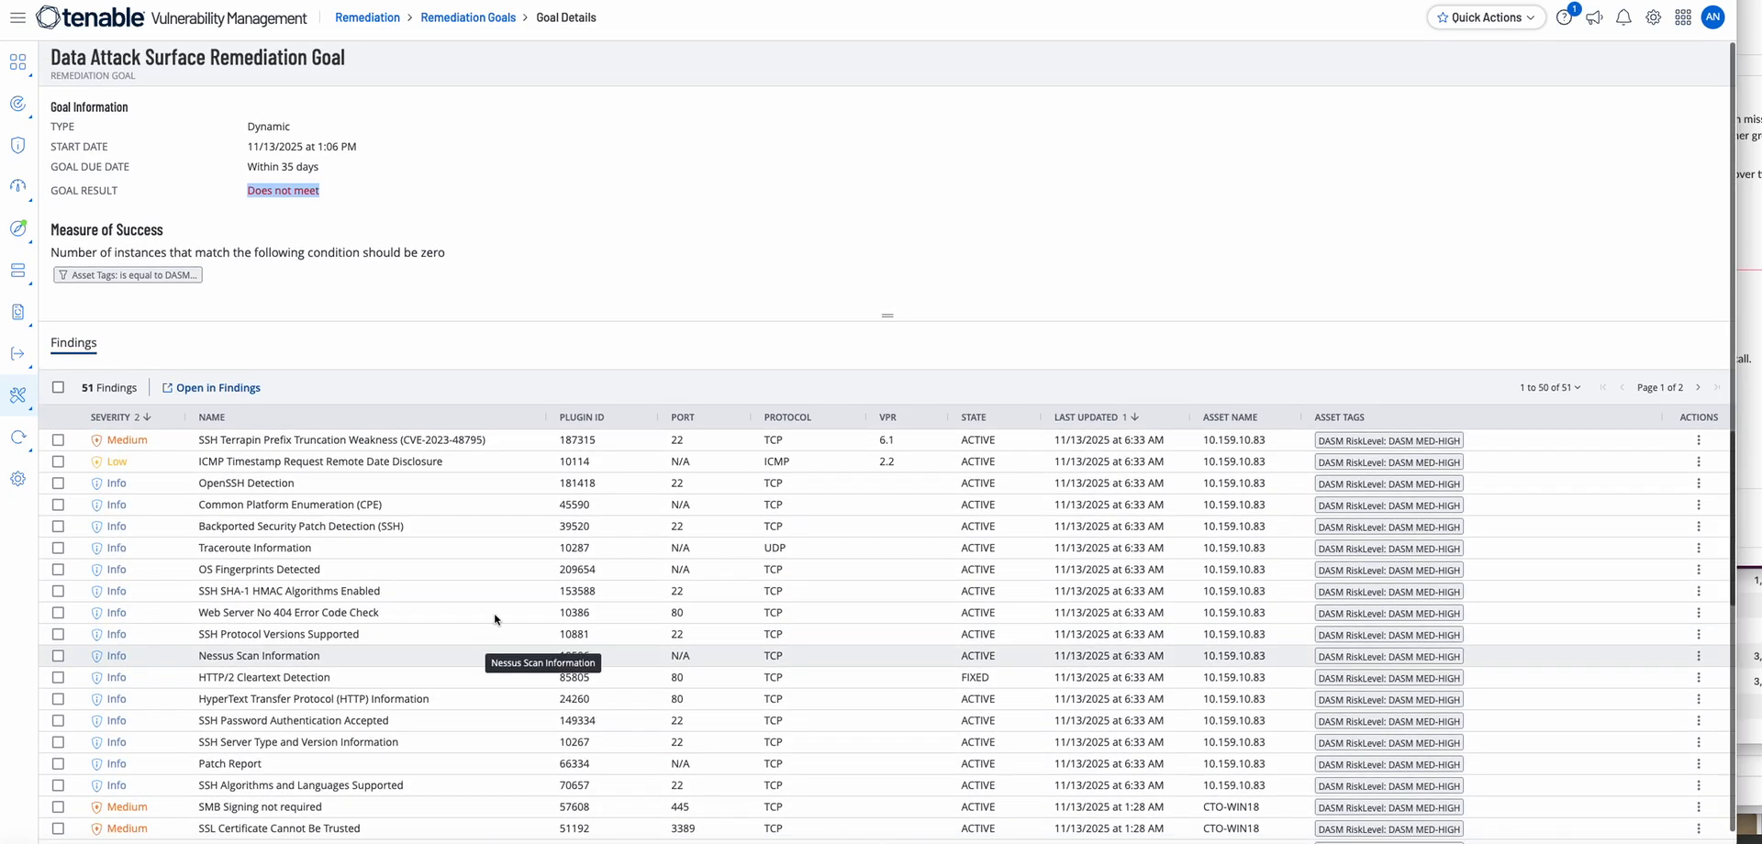